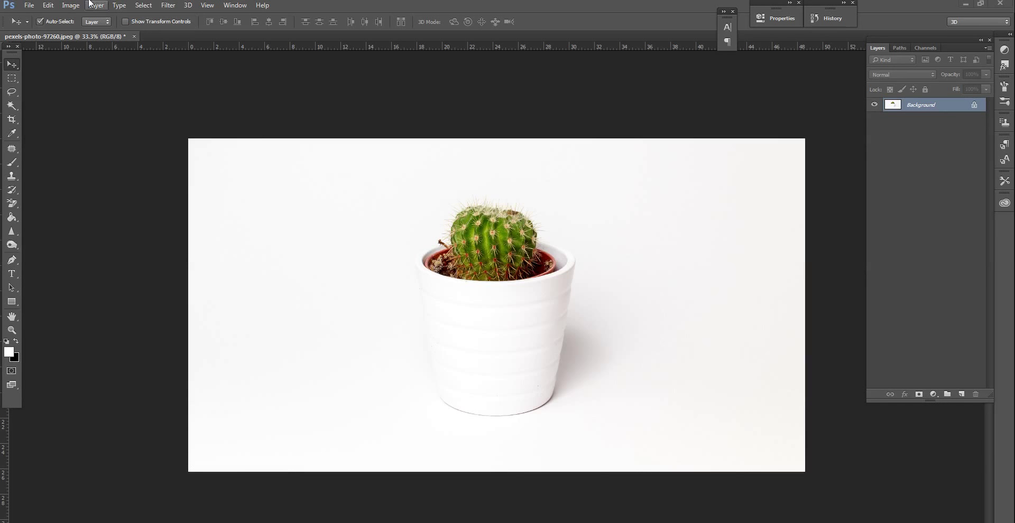
Step: Open the Camera Raw Filter on the cactus photo and start lowering Temperature
left_click(72, 5)
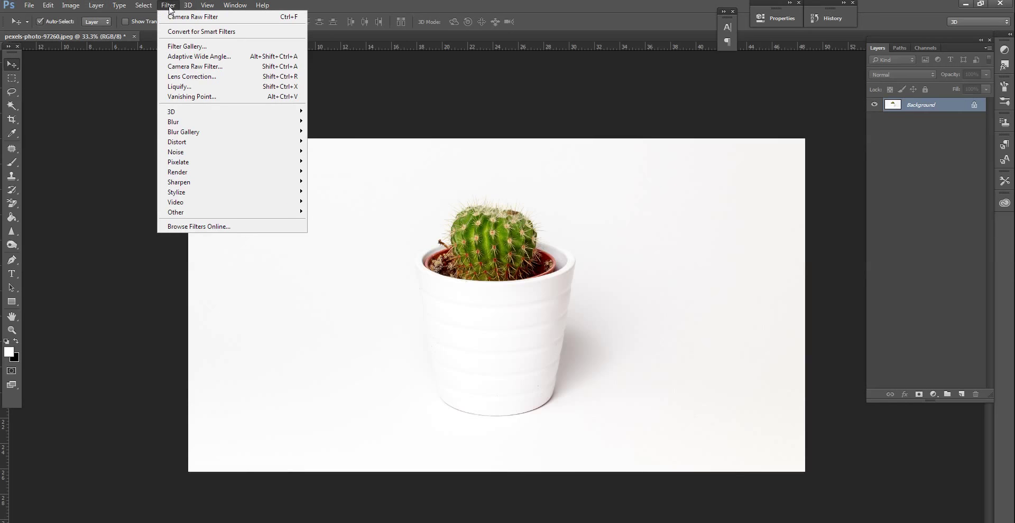
left_click(231, 66)
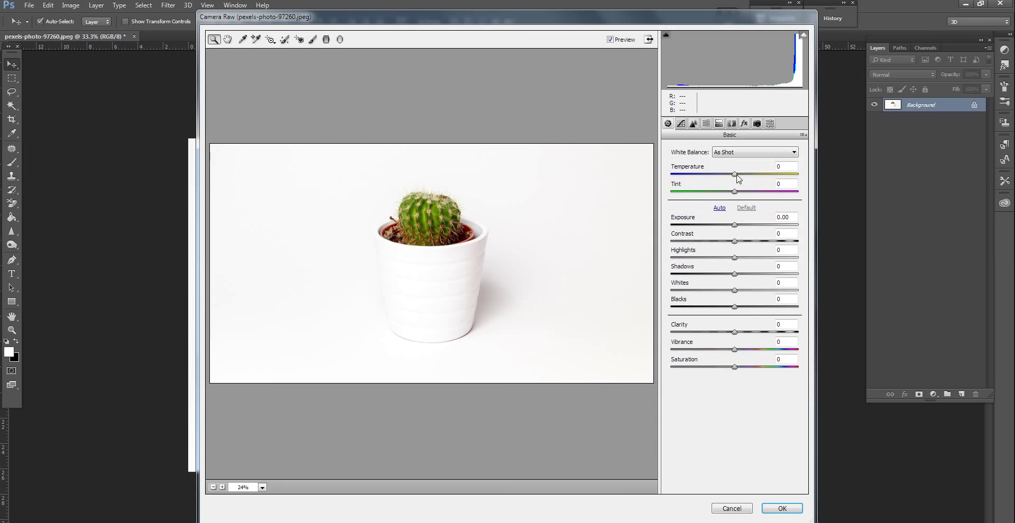
left_click_drag(734, 174, 728, 175)
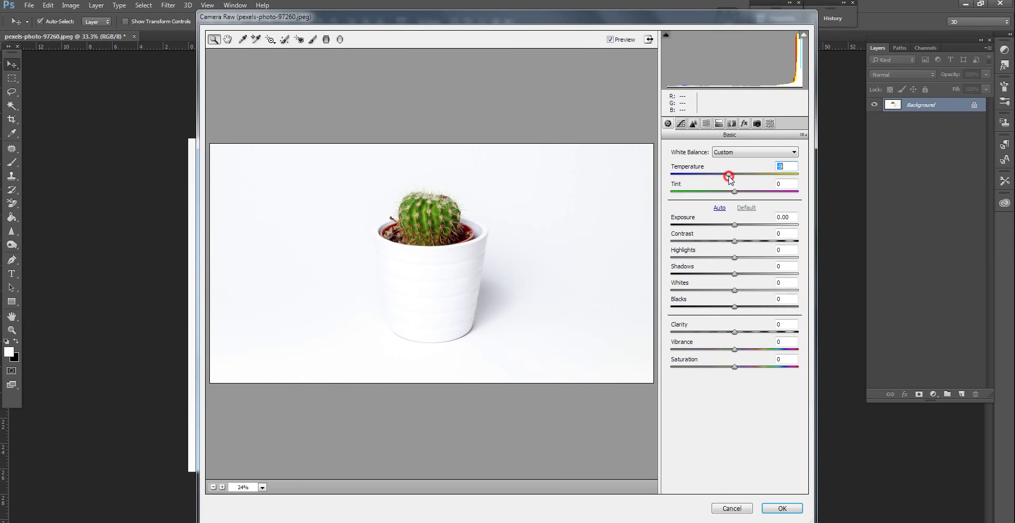
Step: Darken exposure to -0.90 and boost saturation to +44, clarity to +36, and contrast
left_click_drag(736, 225, 724, 226)
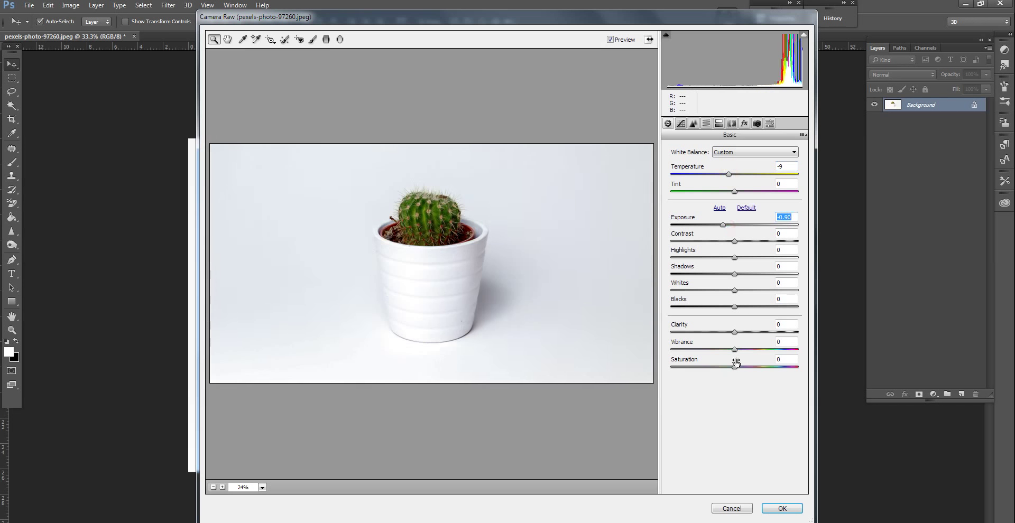
left_click_drag(734, 367, 762, 366)
mouse_move(734, 332)
left_mouse_down()
mouse_move(757, 331)
mouse_move(750, 349)
left_mouse_up()
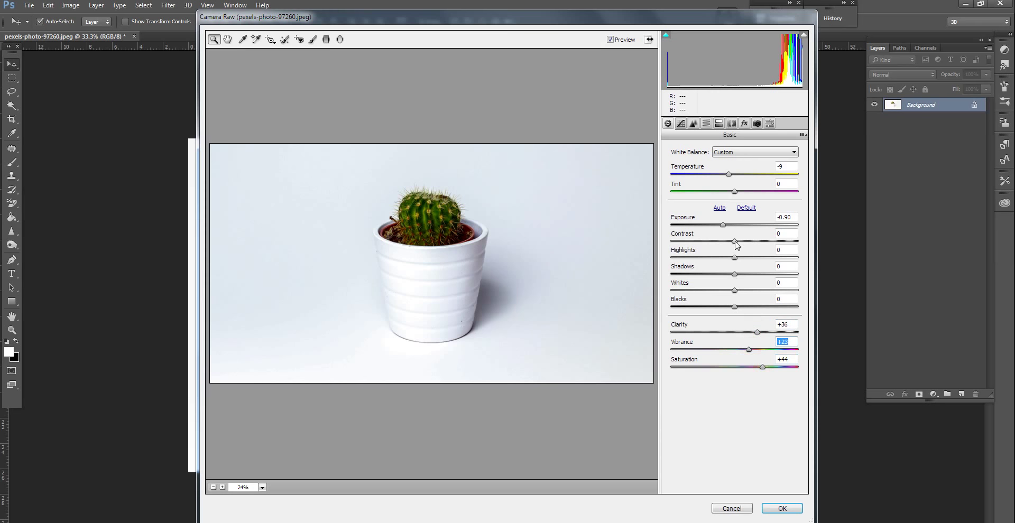
mouse_move(734, 241)
left_mouse_down()
mouse_move(750, 241)
mouse_move(754, 257)
mouse_move(723, 254)
left_mouse_up()
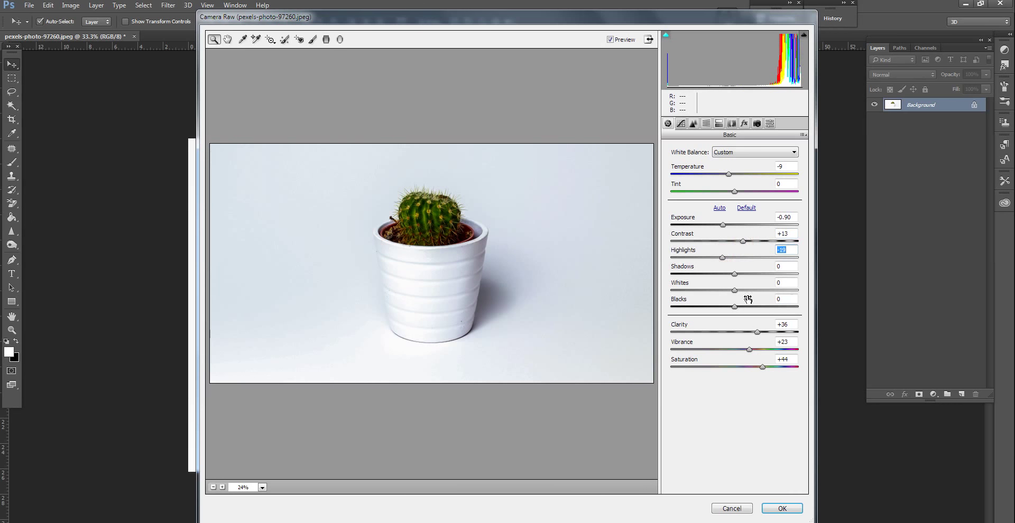
Step: Fine-tune whites and tones, compare against the original, and apply the Camera Raw adjustments
mouse_move(735, 290)
left_mouse_down()
mouse_move(749, 291)
mouse_move(734, 291)
left_mouse_up()
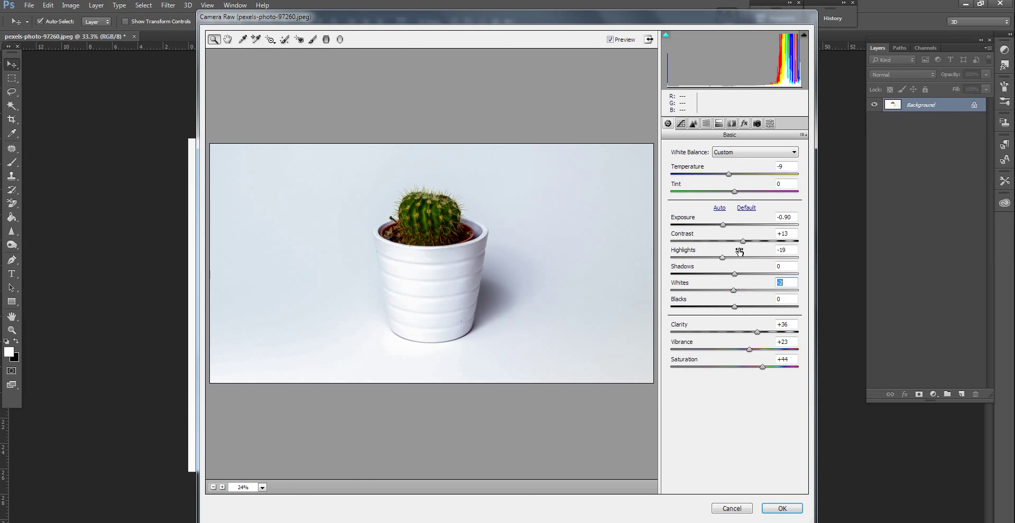
mouse_move(722, 225)
left_mouse_down()
mouse_move(740, 222)
mouse_move(728, 223)
left_mouse_up()
left_click(610, 42)
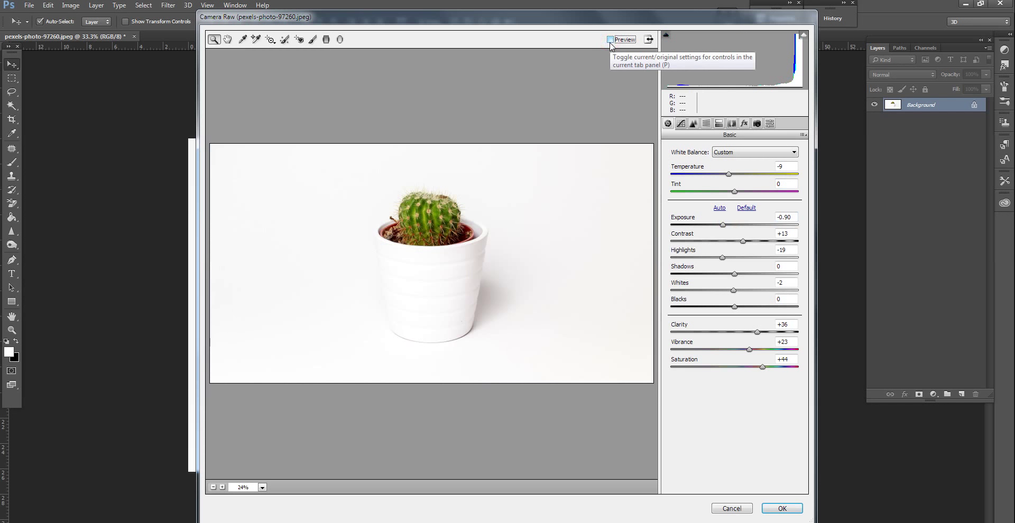
left_click(610, 43)
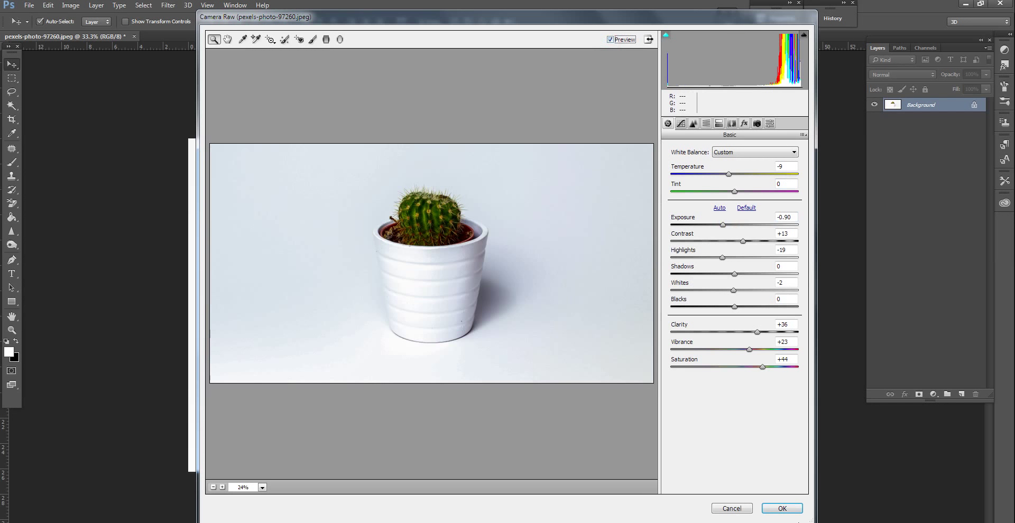
left_click(787, 508)
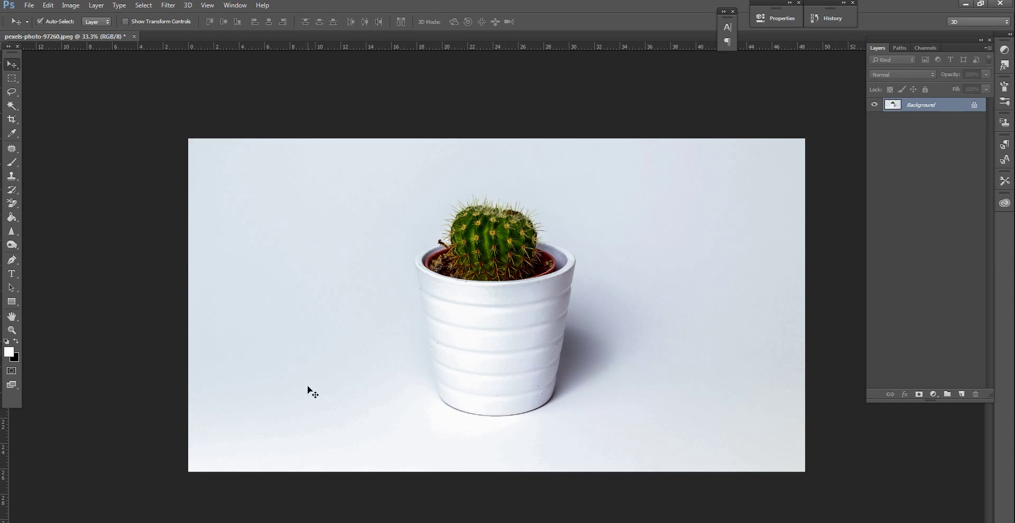
Step: Copy a rectangle around the cactus head to Layer 1, then unlock Background as Layer 0 and hide it
double_click(12, 330)
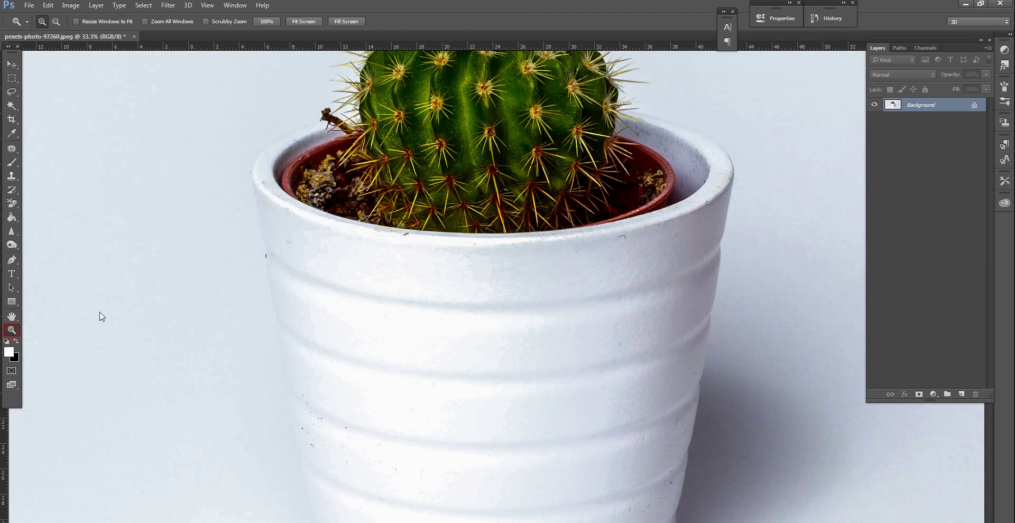
mouse_move(536, 239)
left_mouse_down()
mouse_move(558, 392)
mouse_move(550, 363)
left_mouse_up()
key("m")
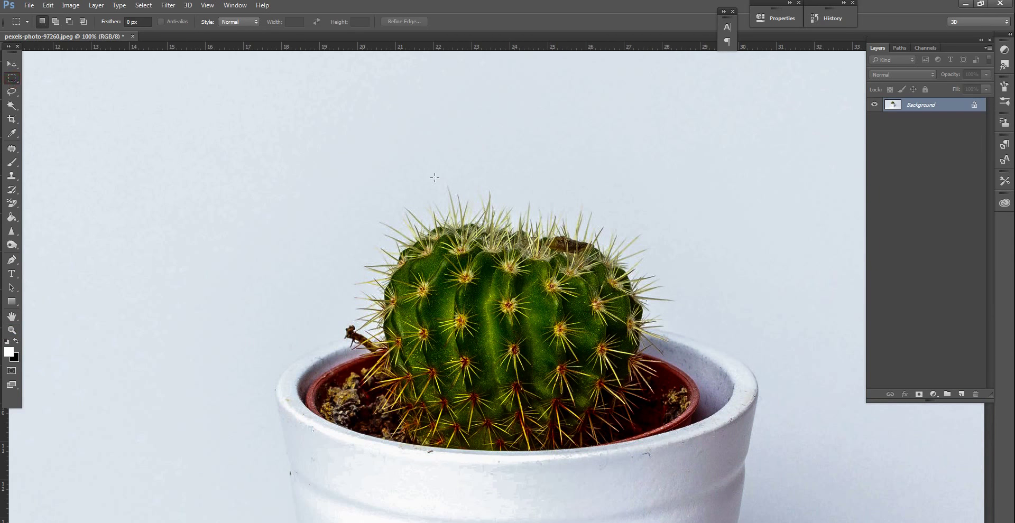
left_click_drag(333, 171, 685, 390)
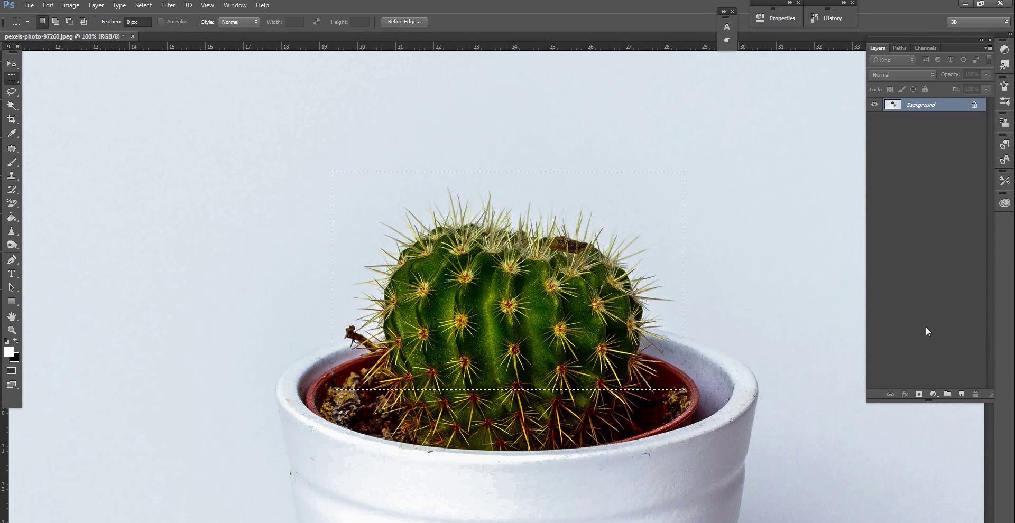
key("ctrl+j")
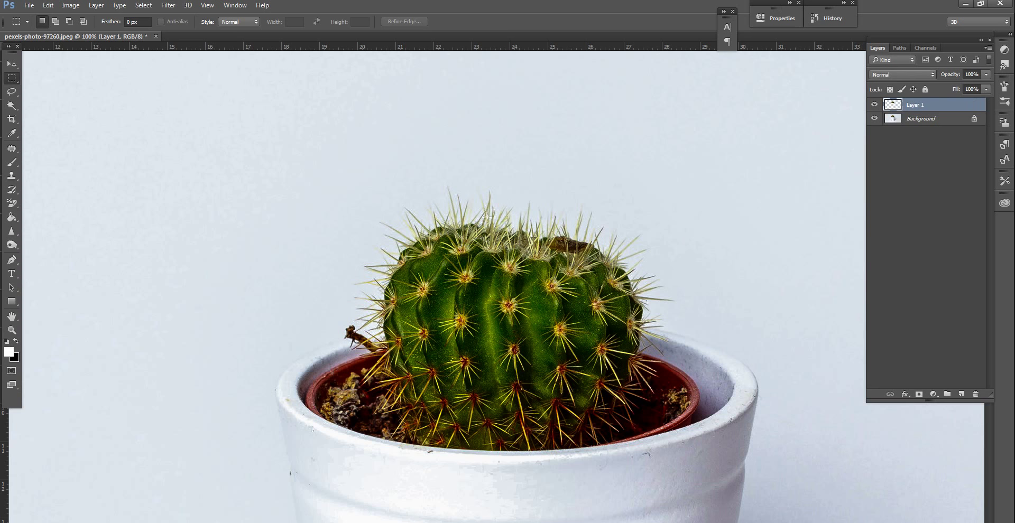
left_click(974, 118)
left_click(875, 119)
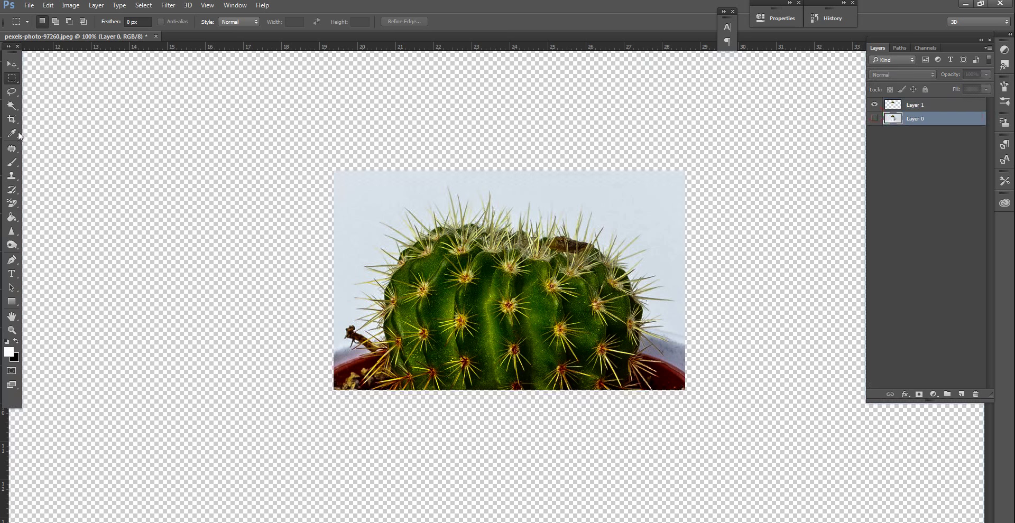
Step: Background-erase the light sky around the cactus on Layer 1, then hide it and make Layer 0 visible and active
left_click(12, 203)
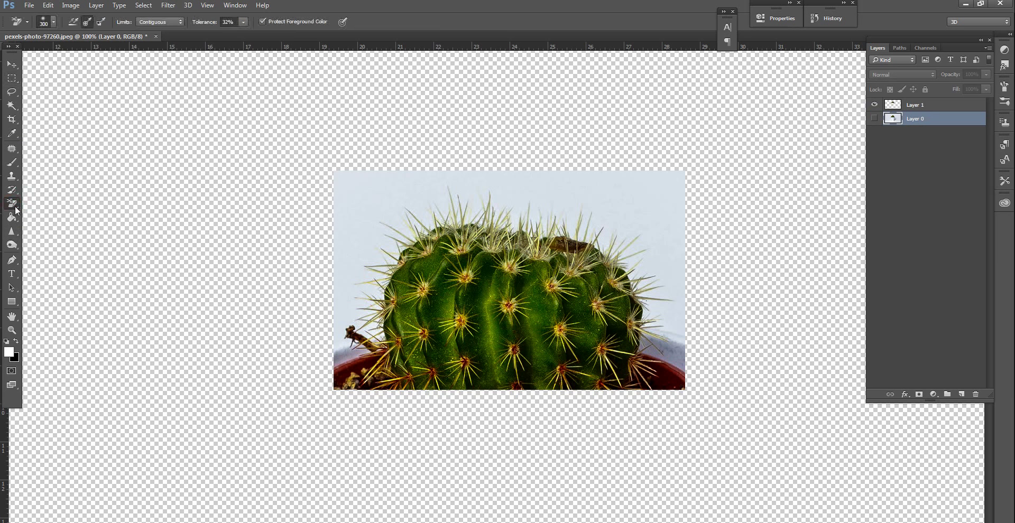
left_click(948, 101)
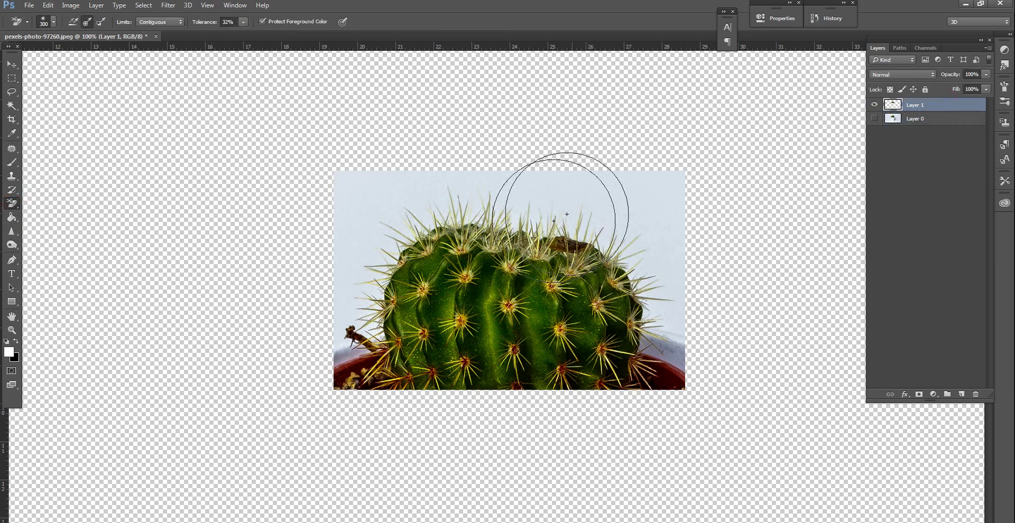
mouse_move(342, 319)
left_mouse_down()
mouse_move(409, 201)
mouse_move(458, 189)
mouse_move(659, 227)
mouse_move(671, 249)
mouse_move(670, 321)
left_mouse_up()
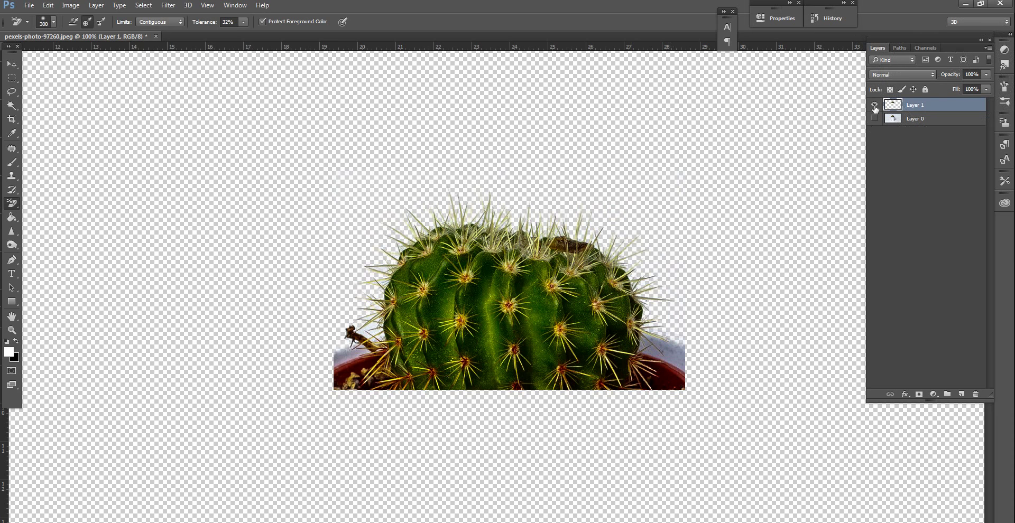
left_click(874, 106)
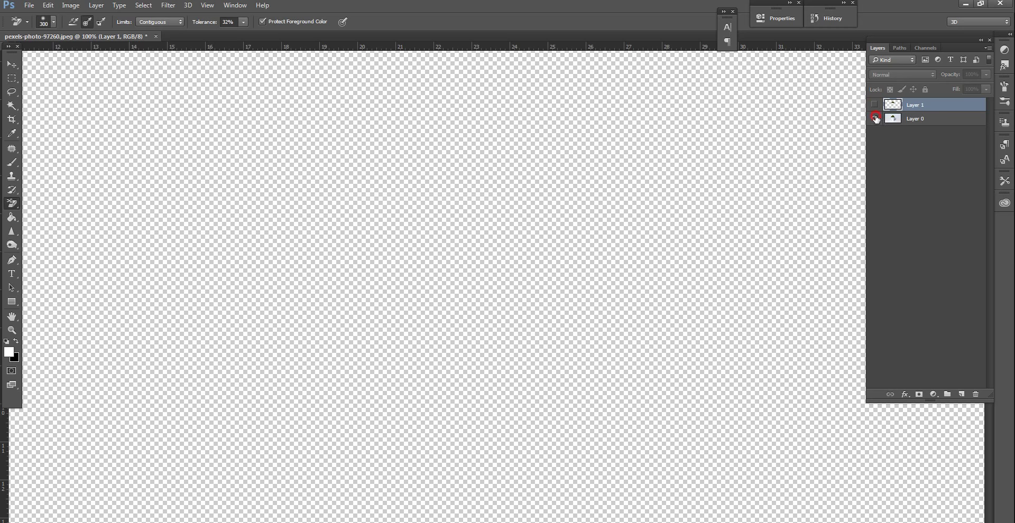
left_click(875, 118)
left_click(931, 120)
Step: With the Pen tool, place curved path points from the pot's left rim across the cactus
key("p")
key("ctrl+plus")
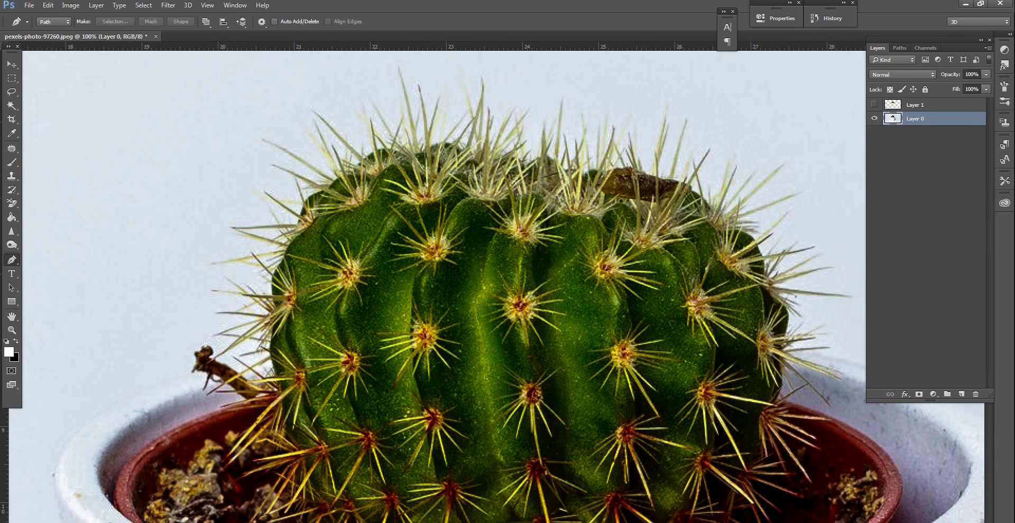
key("ctrl+plus")
mouse_move(525, 165)
left_mouse_down()
mouse_move(573, 137)
mouse_move(446, 235)
left_mouse_up()
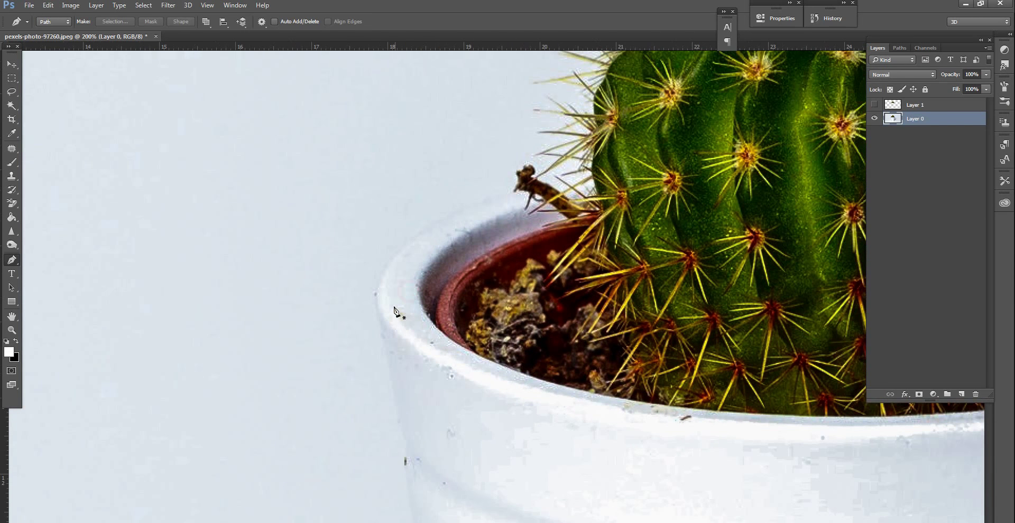
left_click(377, 296)
left_click_drag(377, 265, 377, 265)
left_click(601, 179)
left_click_drag(601, 179, 747, 169)
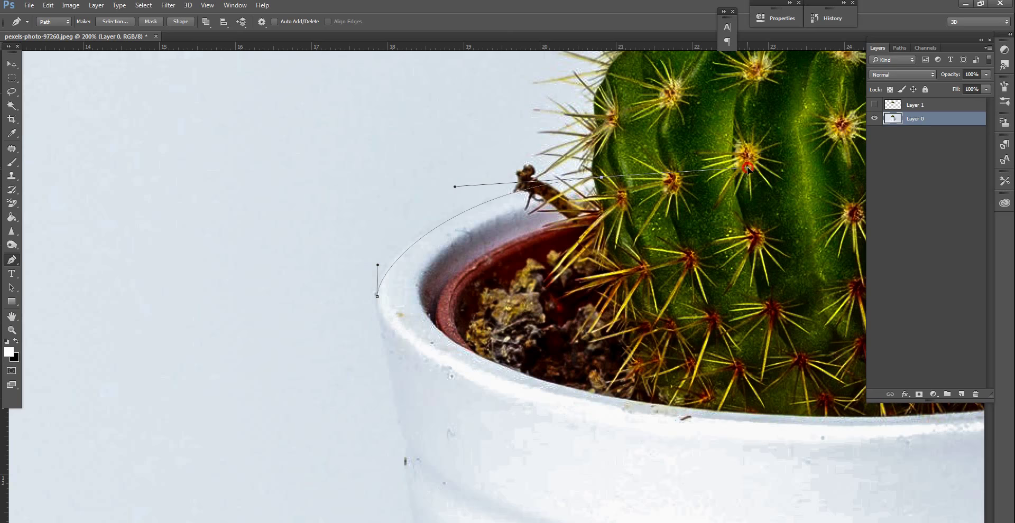
Step: Add curved path points past the cactus's right side and down the pot's right rim
scroll(729, 175, "right", 10)
left_click_drag(677, 190, 741, 204)
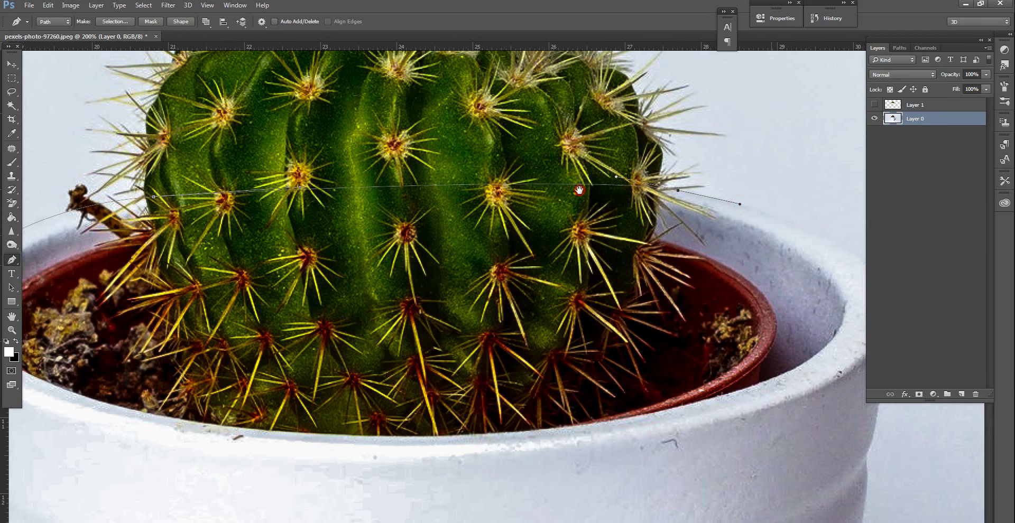
left_click_drag(578, 190, 385, 145)
left_click_drag(672, 219, 702, 243)
left_click_drag(699, 292, 694, 317)
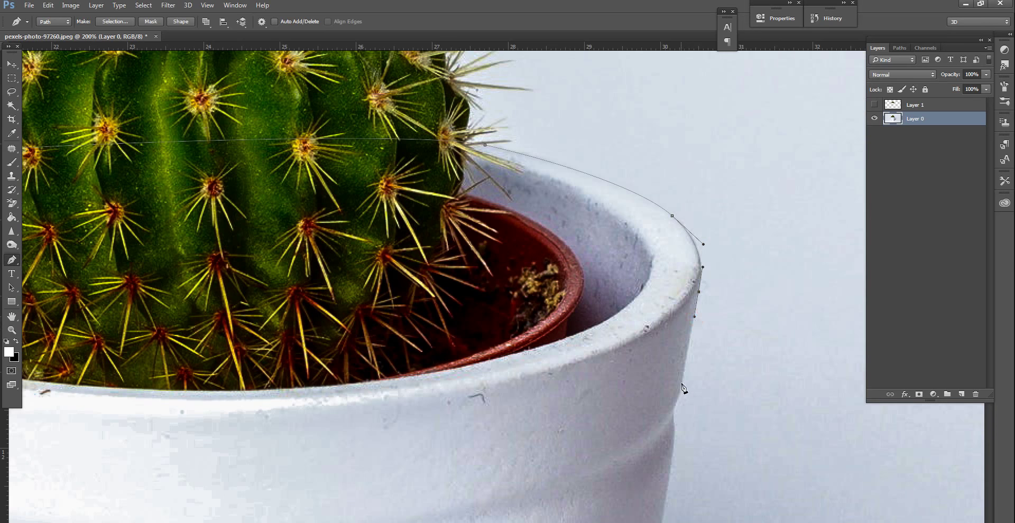
Step: Zoom to 300% and add path points down the pot's right edge
key("ctrl+plus")
mouse_move(695, 308)
left_mouse_down()
mouse_move(434, 153)
mouse_move(560, 410)
left_mouse_up()
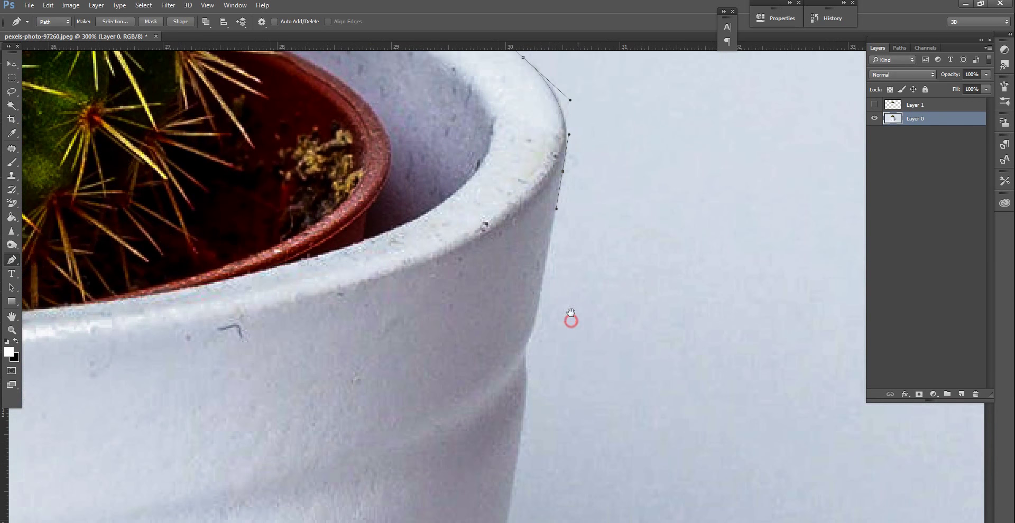
left_click_drag(537, 304, 533, 333)
left_click(533, 331)
left_click(525, 371)
mouse_move(510, 494)
left_mouse_down()
mouse_move(568, 234)
mouse_move(560, 296)
left_mouse_up()
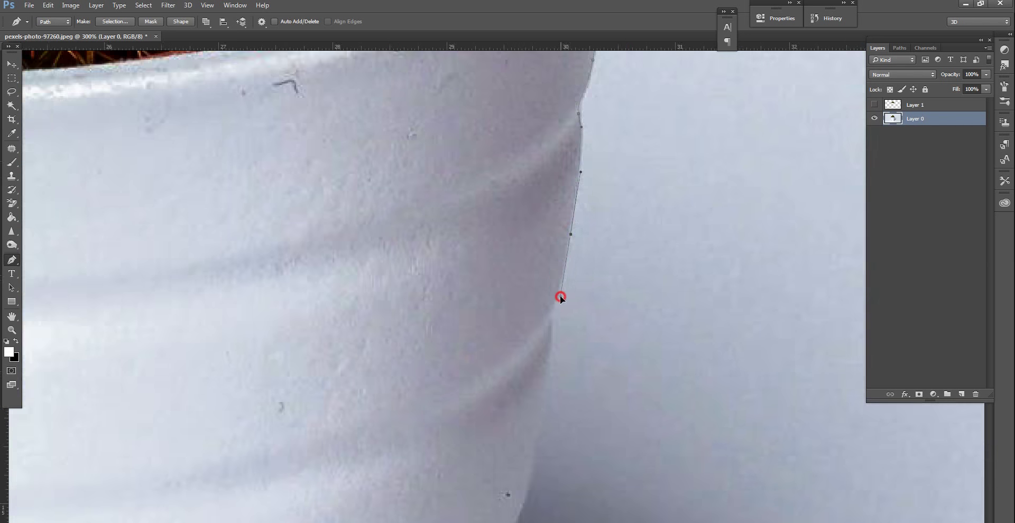
left_click(561, 295)
Step: Continue placing path points further down the pot's right edge
left_click_drag(544, 412, 595, 151)
left_click(590, 187)
left_click(587, 226)
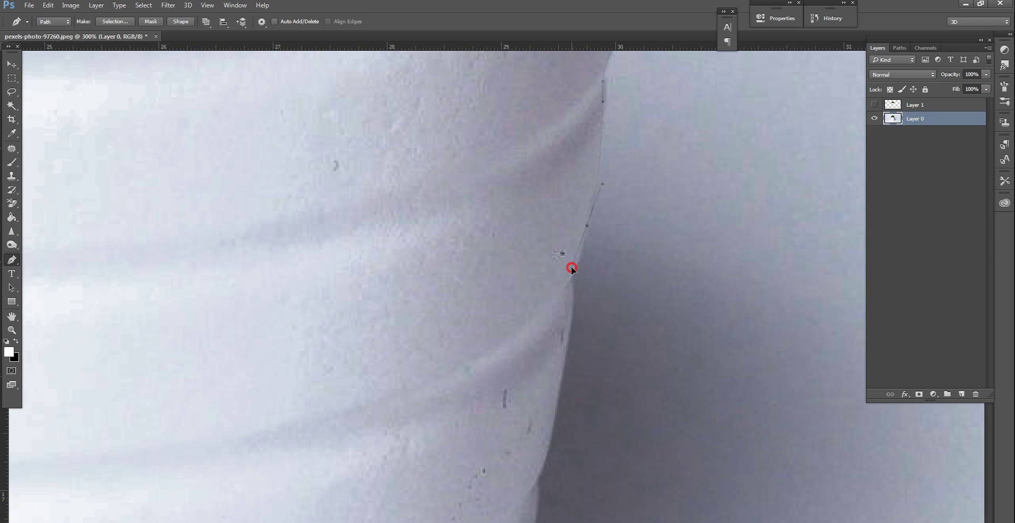
left_click_drag(575, 294, 578, 301)
mouse_move(558, 392)
left_mouse_down()
mouse_move(554, 425)
mouse_move(603, 89)
left_mouse_up()
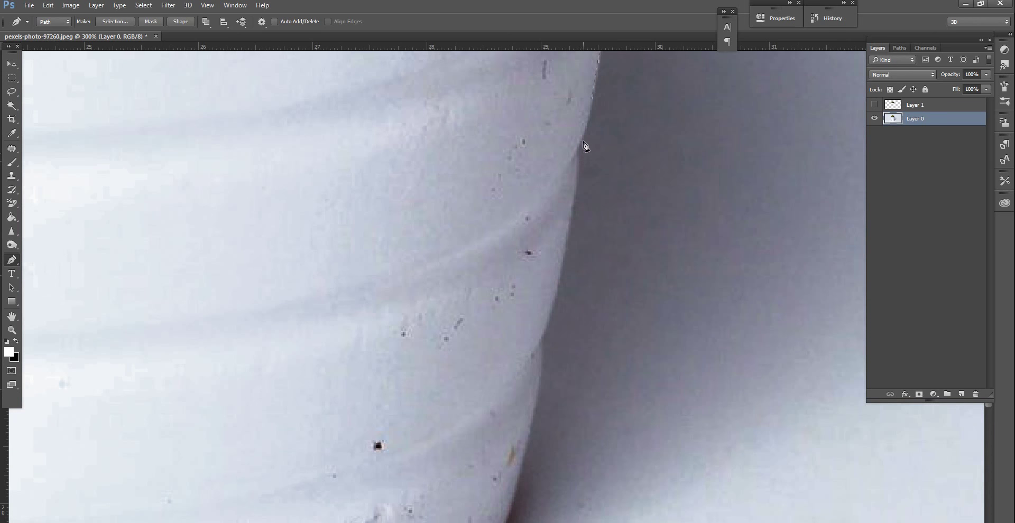
left_click(574, 155)
Step: Add path points where the pot's edge curves inward toward the bottom
left_click(577, 180)
left_click(554, 288)
left_click(552, 306)
left_click(543, 333)
left_click(542, 367)
left_click(536, 388)
Step: Trace curved path points along the pot's rounded base and bottom edge
mouse_move(547, 312)
left_mouse_down()
mouse_move(584, 206)
mouse_move(601, 101)
left_mouse_up()
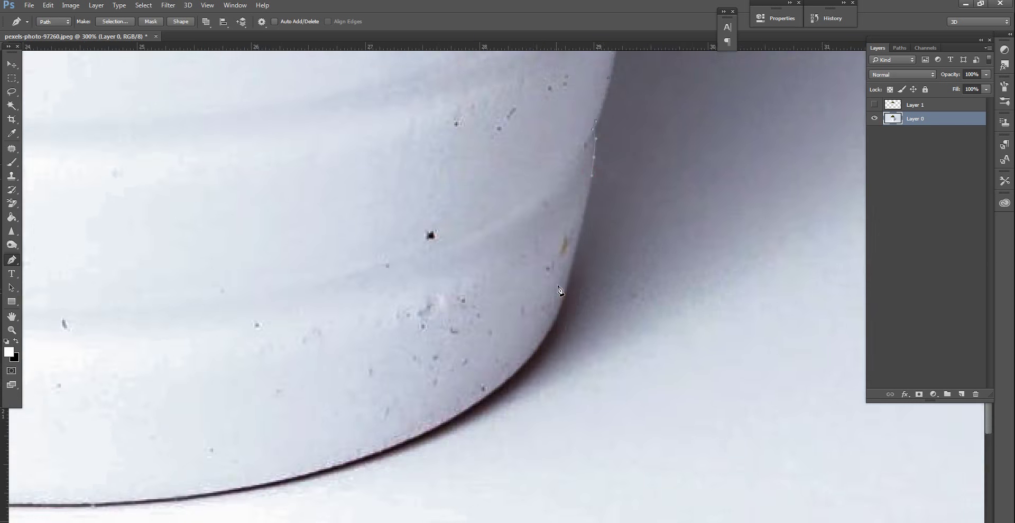
left_click_drag(571, 279, 563, 309)
left_click_drag(454, 417, 401, 447)
left_click_drag(385, 449, 384, 453)
left_click_drag(260, 458, 715, 385)
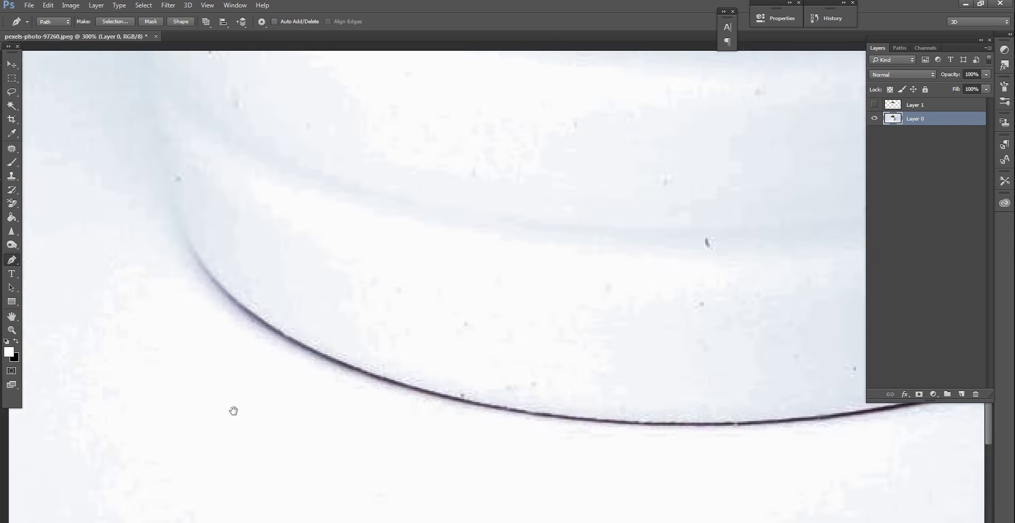
left_click_drag(639, 421, 747, 436)
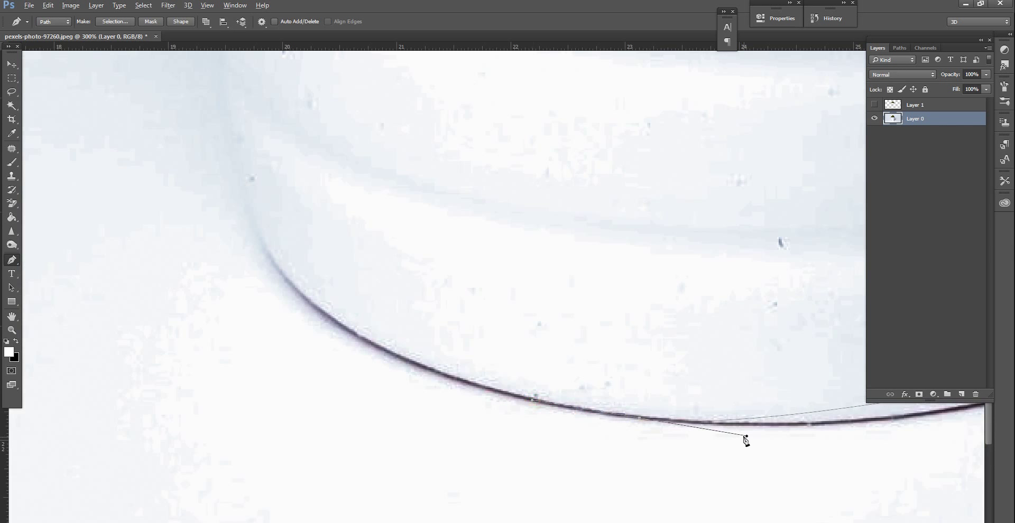
Step: Curve the path around the pot's lower left corner and start up its left side
left_click_drag(755, 447, 879, 447)
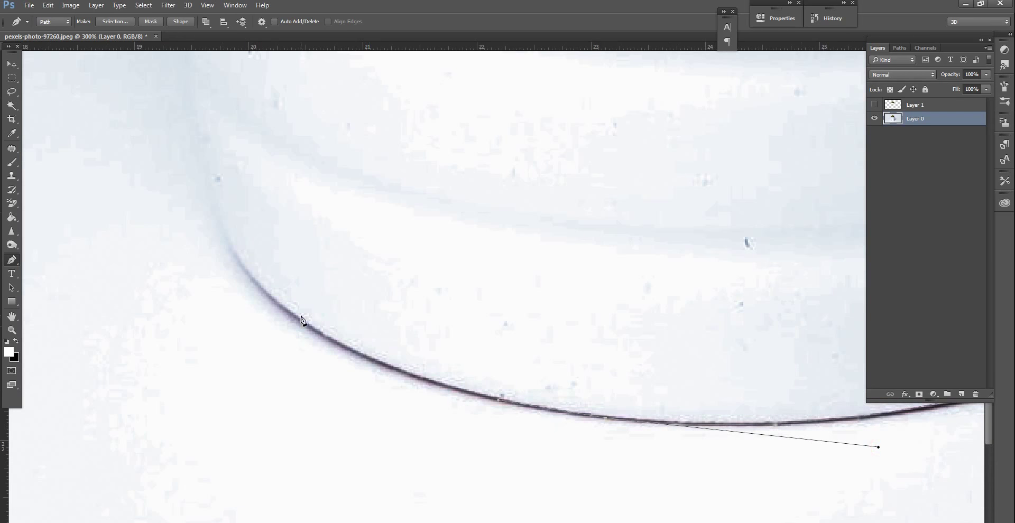
left_click_drag(302, 321, 259, 279)
left_click_drag(250, 273, 246, 270)
mouse_move(209, 166)
left_mouse_down()
mouse_move(203, 97)
mouse_move(269, 301)
left_mouse_up()
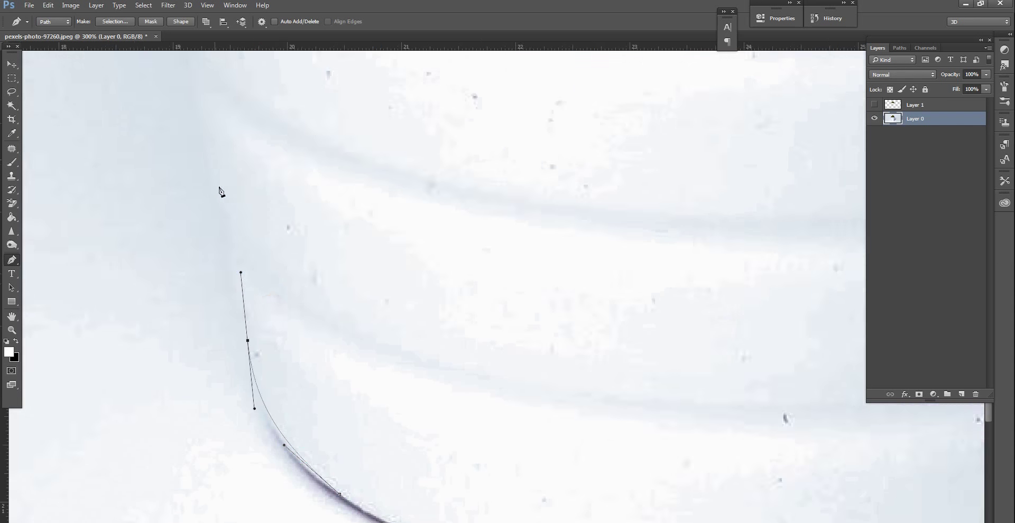
Step: Add curved path points up the pot's left side toward the rim
left_click(217, 197)
left_click_drag(231, 100, 325, 320)
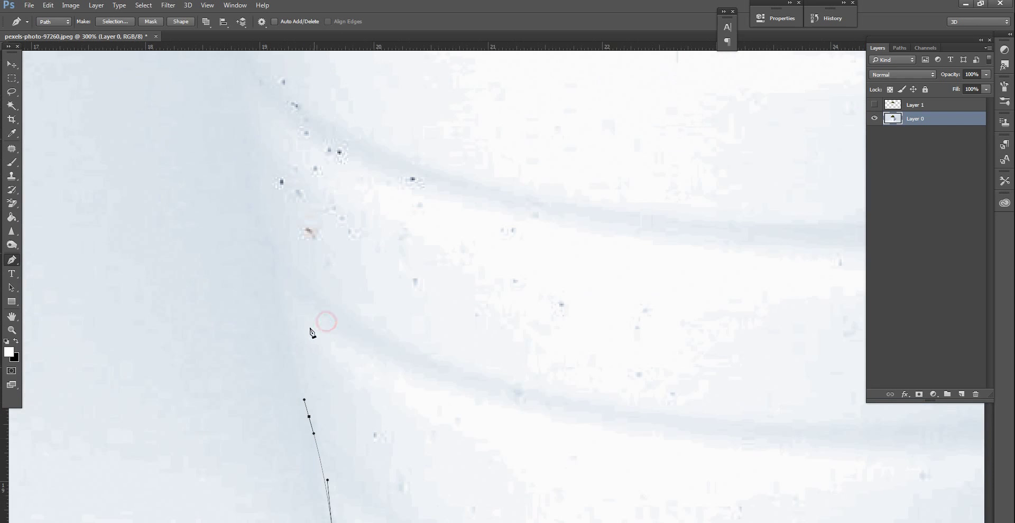
left_click(275, 282)
mouse_move(261, 210)
left_mouse_down()
mouse_move(262, 188)
mouse_move(314, 410)
left_mouse_up()
left_click_drag(287, 307, 286, 268)
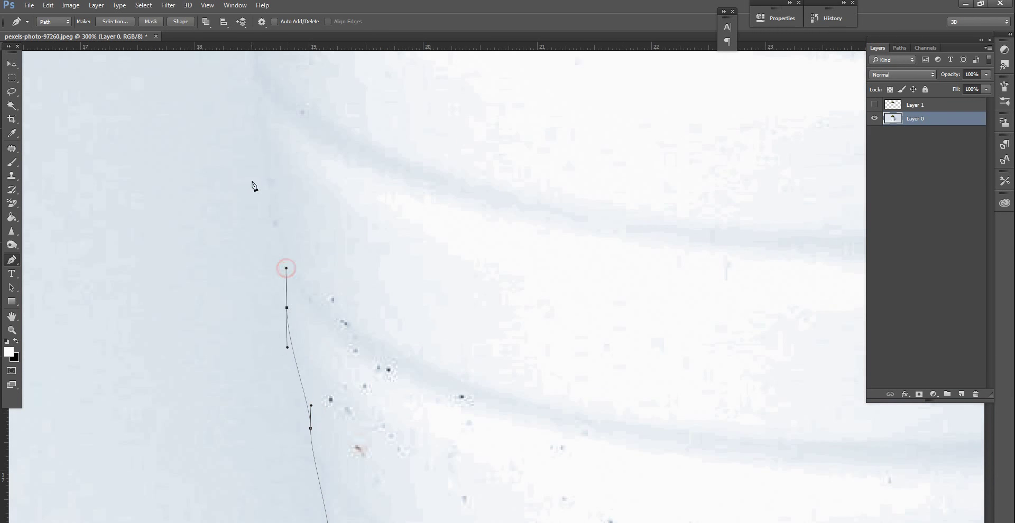
mouse_move(269, 160)
left_mouse_down()
mouse_move(267, 112)
mouse_move(349, 383)
left_mouse_up()
left_click_drag(321, 295, 314, 217)
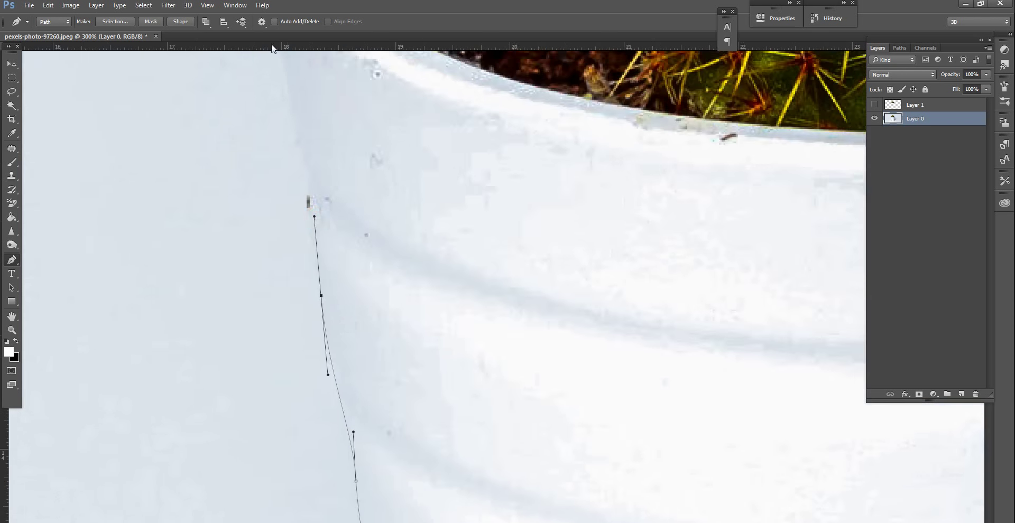
left_click_drag(301, 132, 291, 109)
Step: Close the path at its starting point on the left rim, shape the closing curve, and fit the image to screen
left_click_drag(311, 112, 389, 413)
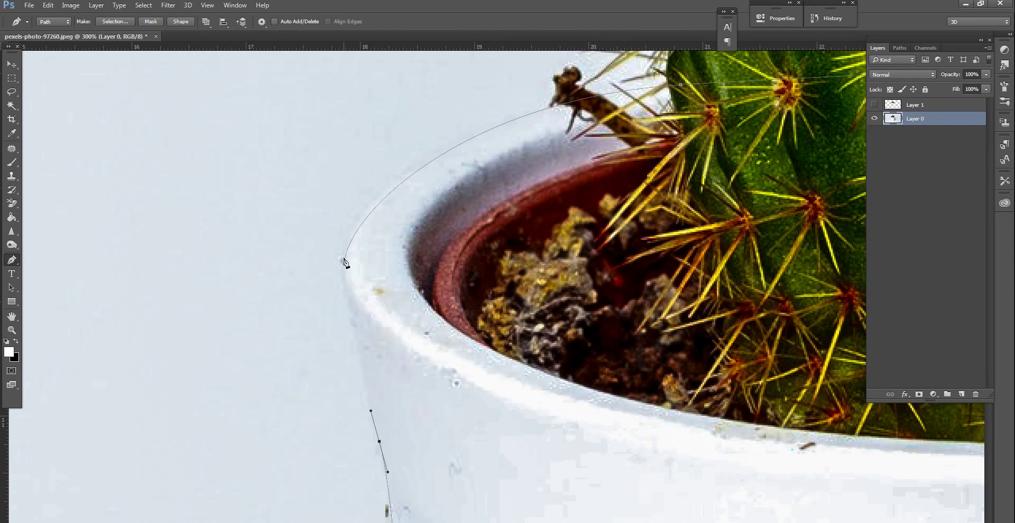
left_click(345, 264)
left_click_drag(352, 242, 340, 216)
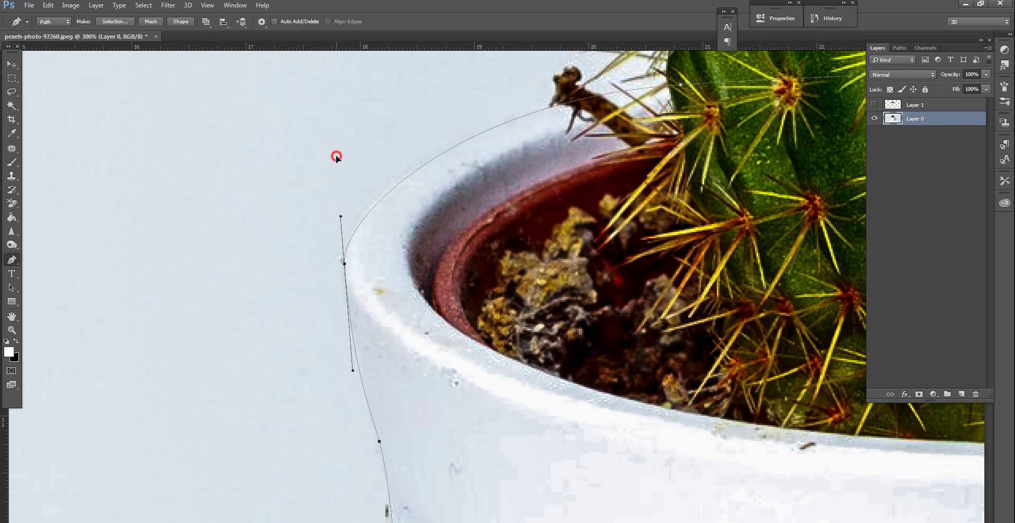
left_click_drag(335, 166, 339, 165)
key("ctrl+0")
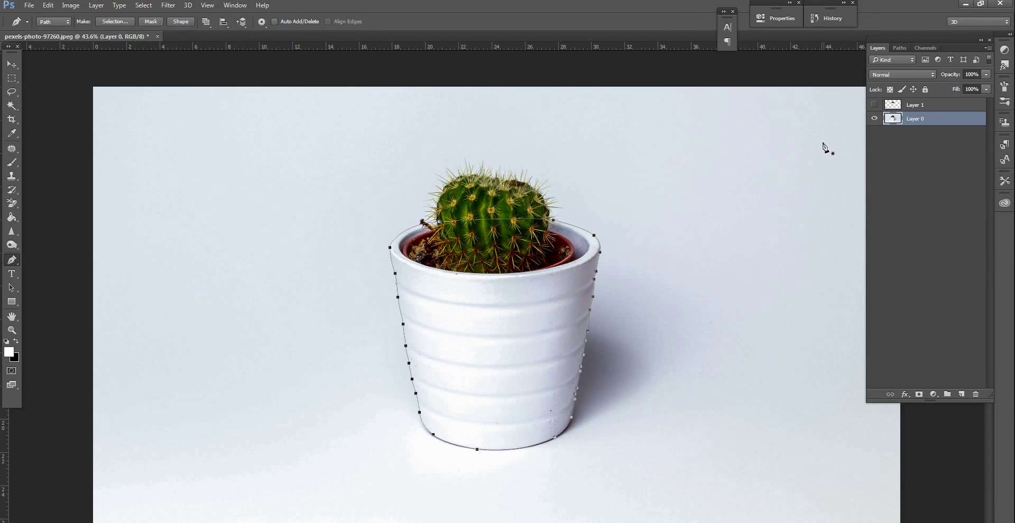
left_click(900, 47)
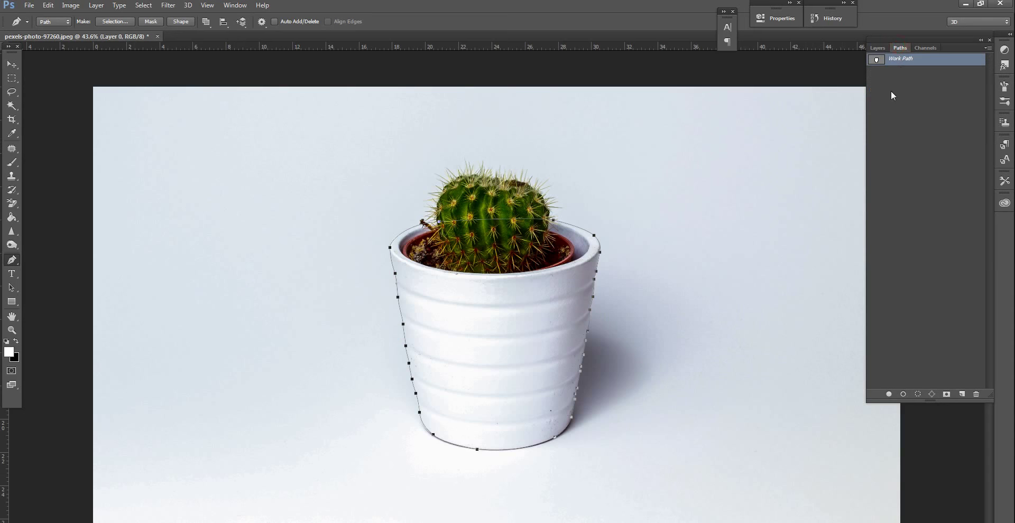
Step: Load Work Path as a selection, copy the pot to a new layer, hide Layer 0, and merge with cactus-top Layer 1
left_click(877, 60, "ctrl")
left_click(877, 48)
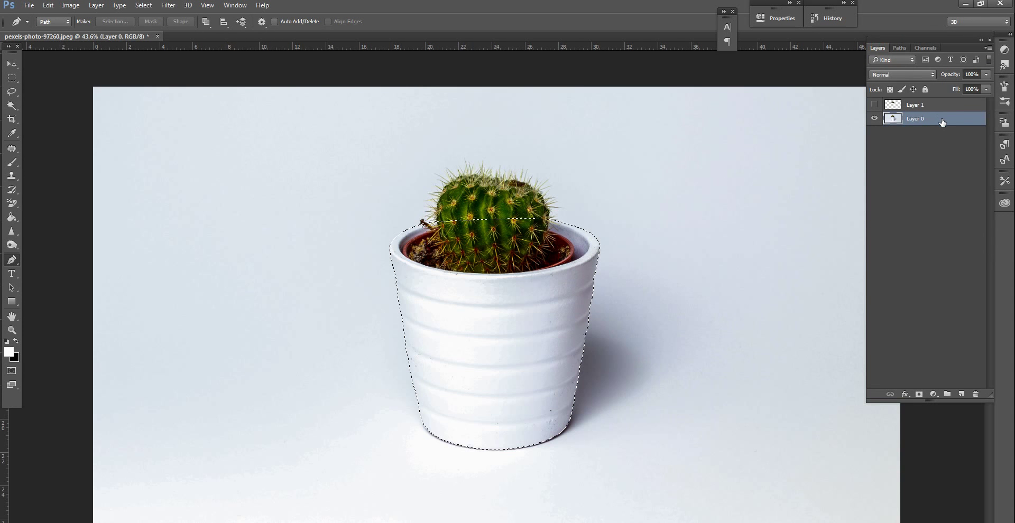
key("ctrl+j")
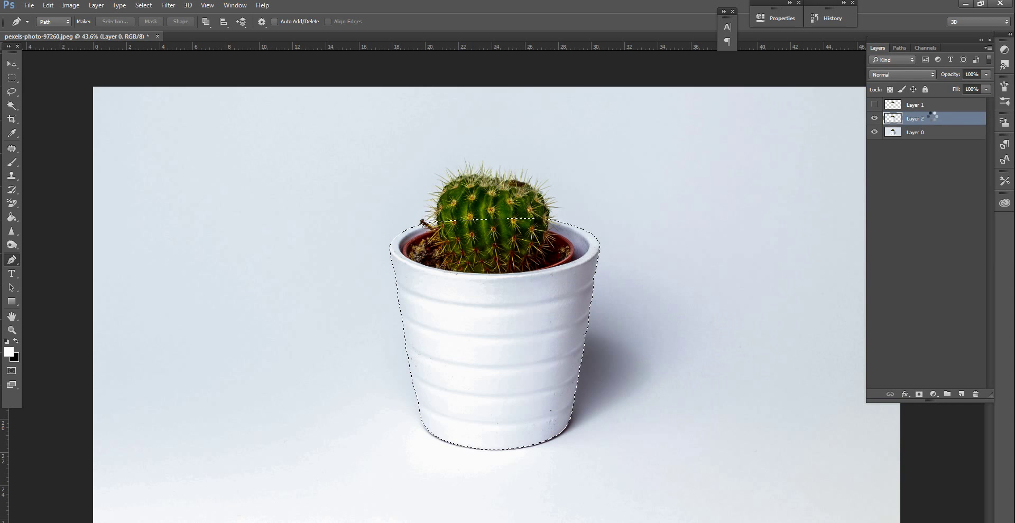
left_click(874, 132)
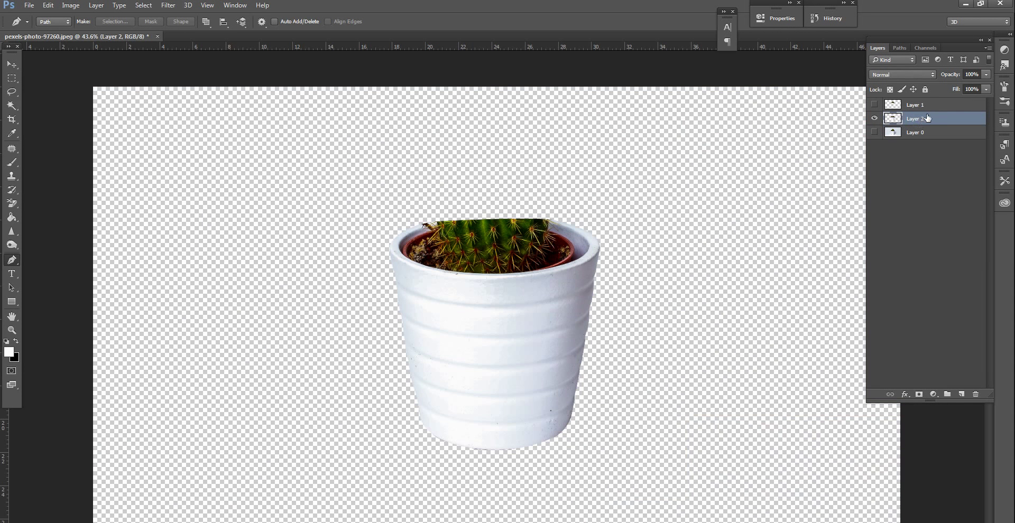
left_click(874, 104)
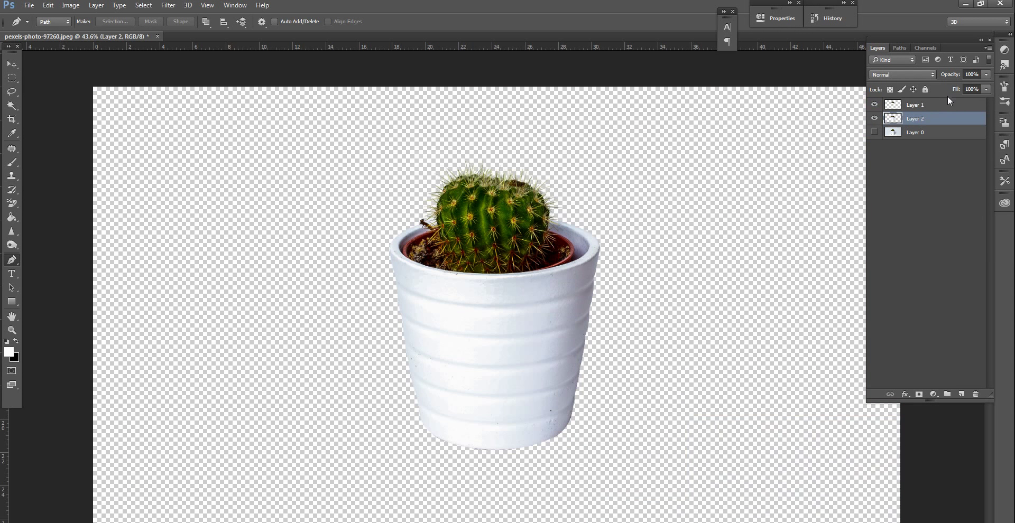
left_click(949, 108, "ctrl")
key("ctrl+e")
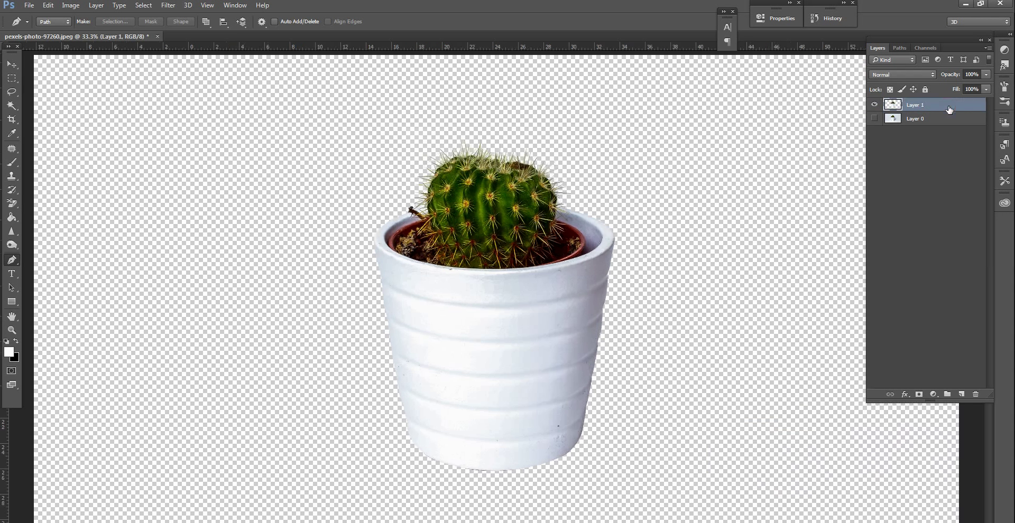
Step: At 100% zoom with rulers shown, lasso a section of the pot rim onto new Layer 2
key("ctrl+r")
key("ctrl+1")
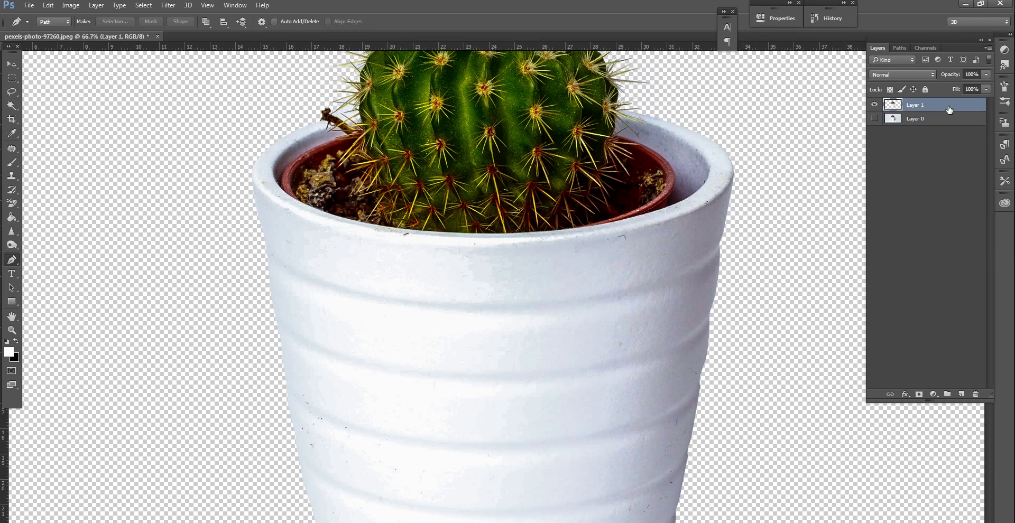
mouse_move(406, 190)
left_mouse_down()
mouse_move(520, 291)
mouse_move(289, 288)
left_mouse_up()
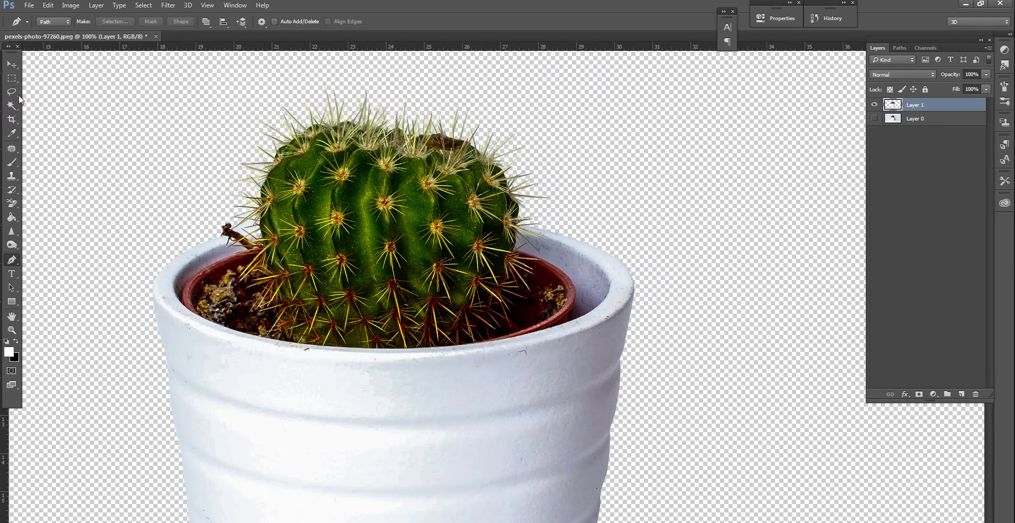
left_click(11, 92)
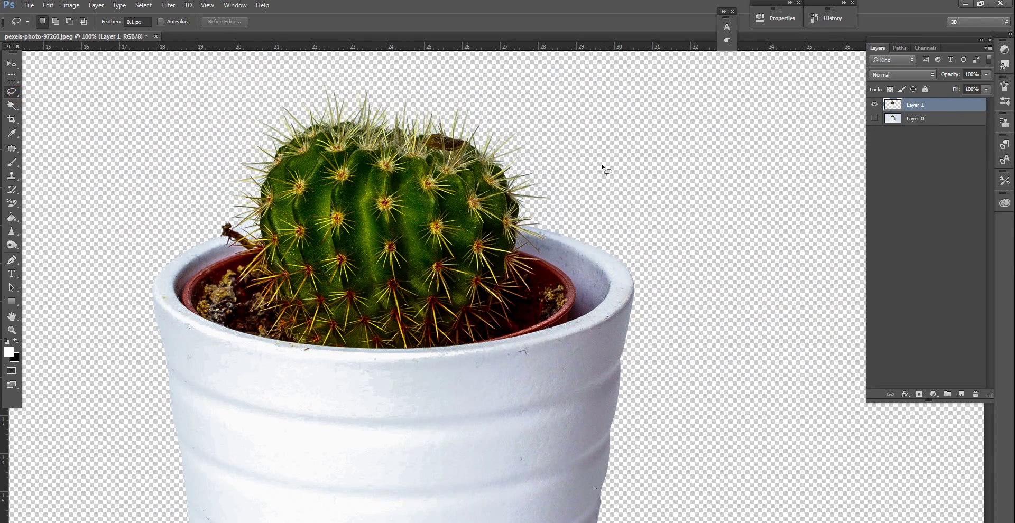
mouse_move(615, 245)
left_mouse_down()
mouse_move(600, 269)
mouse_move(547, 264)
mouse_move(527, 253)
mouse_move(522, 209)
mouse_move(566, 204)
mouse_move(615, 245)
left_mouse_up()
key("ctrl+j")
Step: Flip the rim piece horizontally, move it onto the pot's left rim, and hide Layer 2
left_click(49, 6)
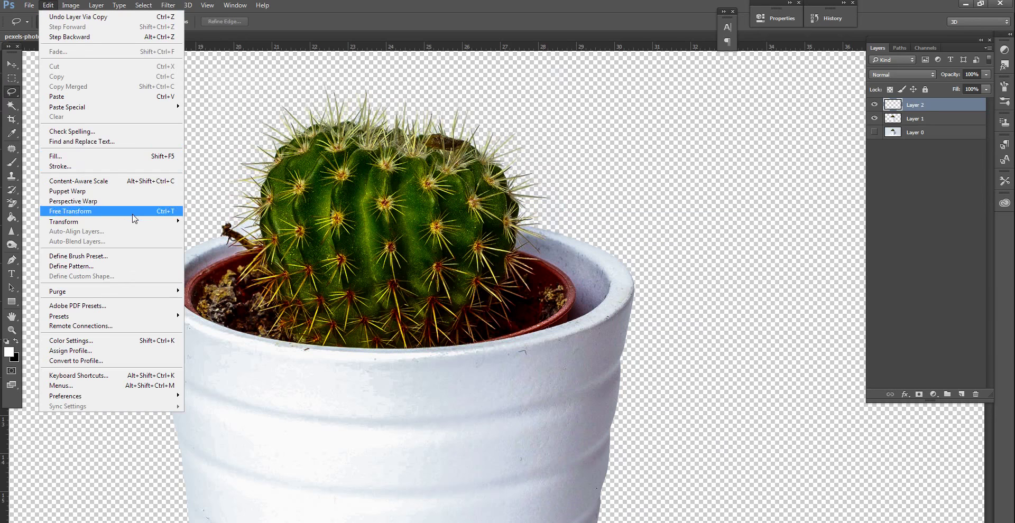
mouse_move(63, 221)
left_click(254, 335)
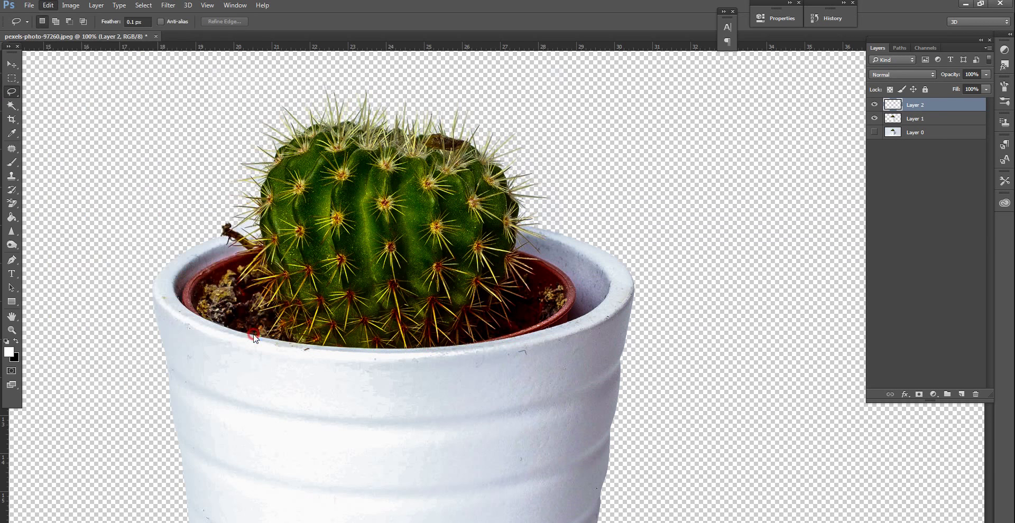
left_click_drag(265, 337, 518, 249)
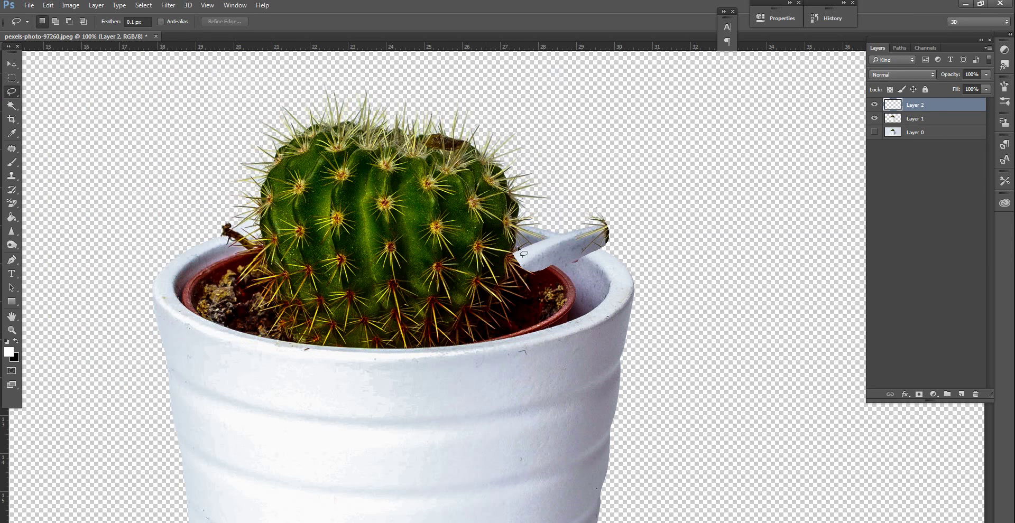
left_click(15, 63)
left_click_drag(153, 242, 241, 246)
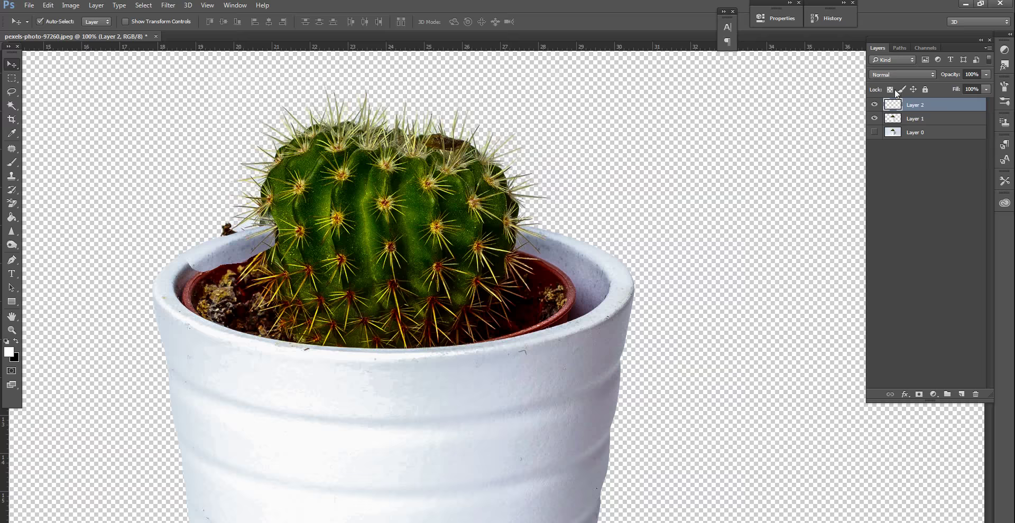
left_click(874, 105)
Step: Zoom to 400% on the insect and dried stalk at the cactus's left
left_click(11, 330)
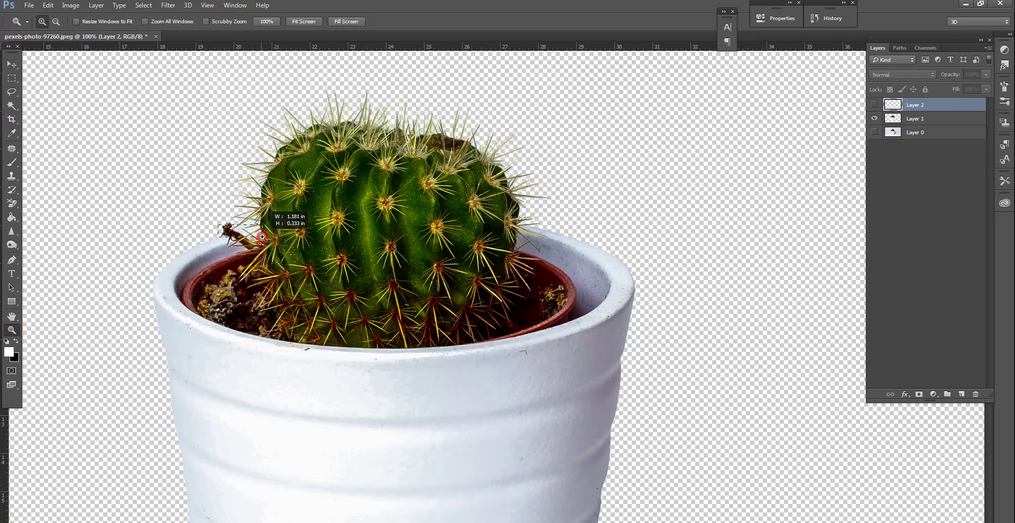
left_click_drag(217, 221, 277, 239)
left_click_drag(174, 239, 547, 233)
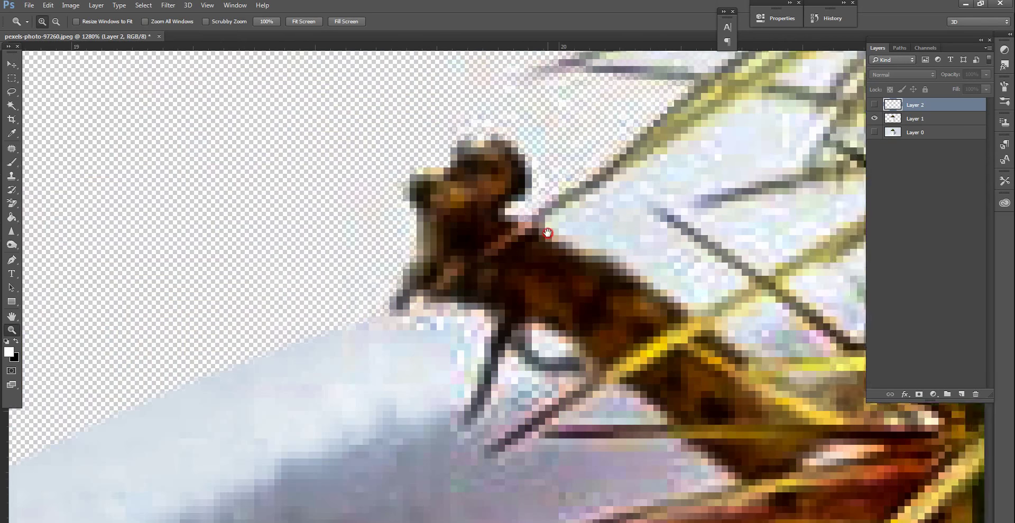
left_click(549, 237, "alt")
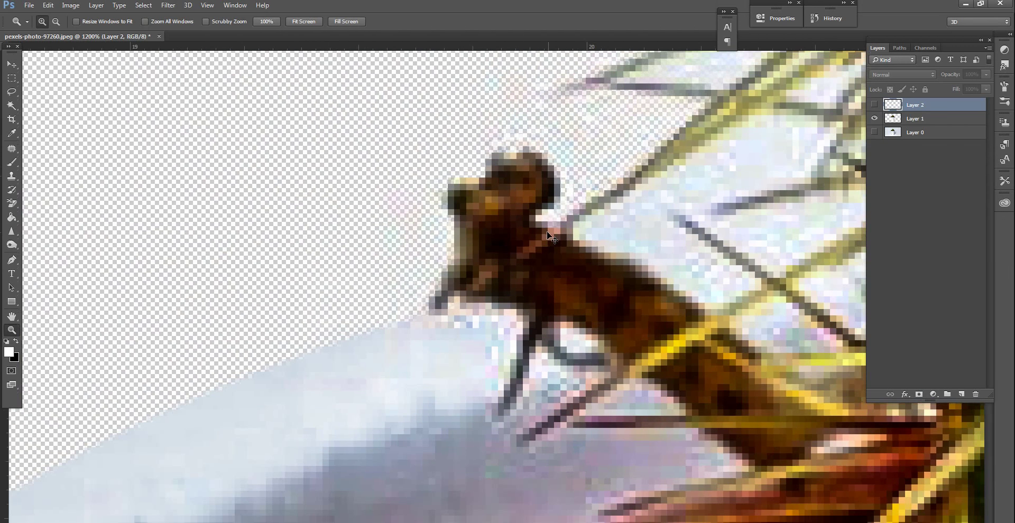
left_click(550, 237, "alt")
left_click(550, 236, "alt")
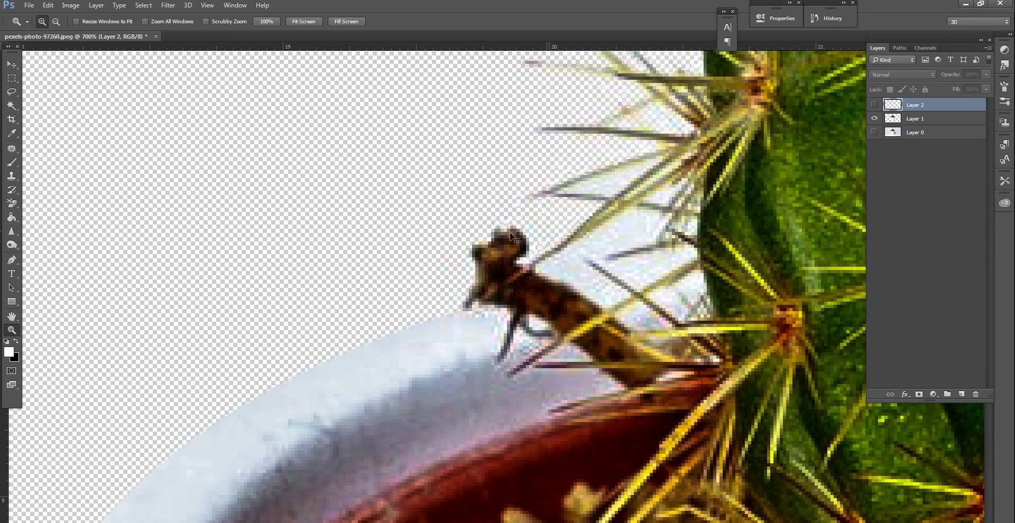
left_click(512, 237, "alt")
left_click(488, 234, "alt")
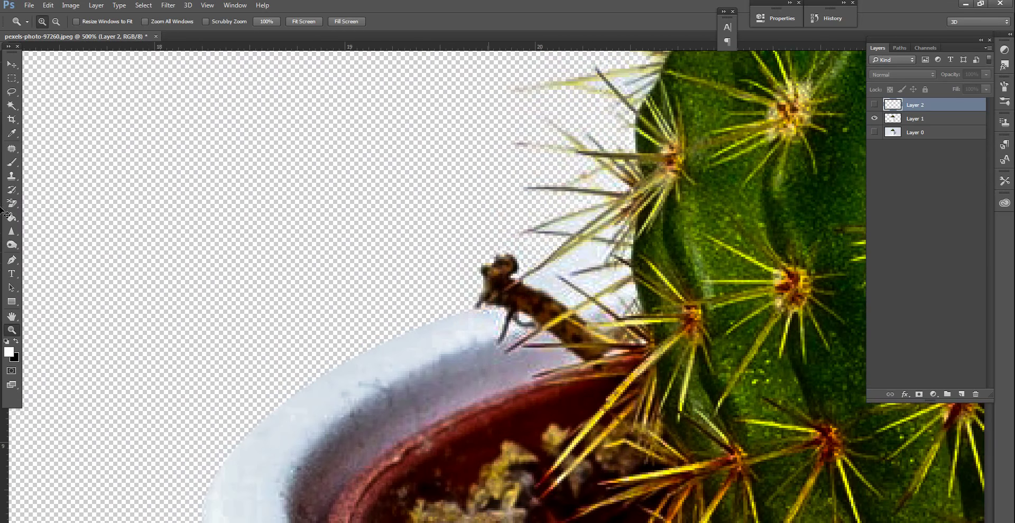
Step: On Layer 1, clone pot-rim white over the stalk's base with a 10 px Clone Stamp
key("s")
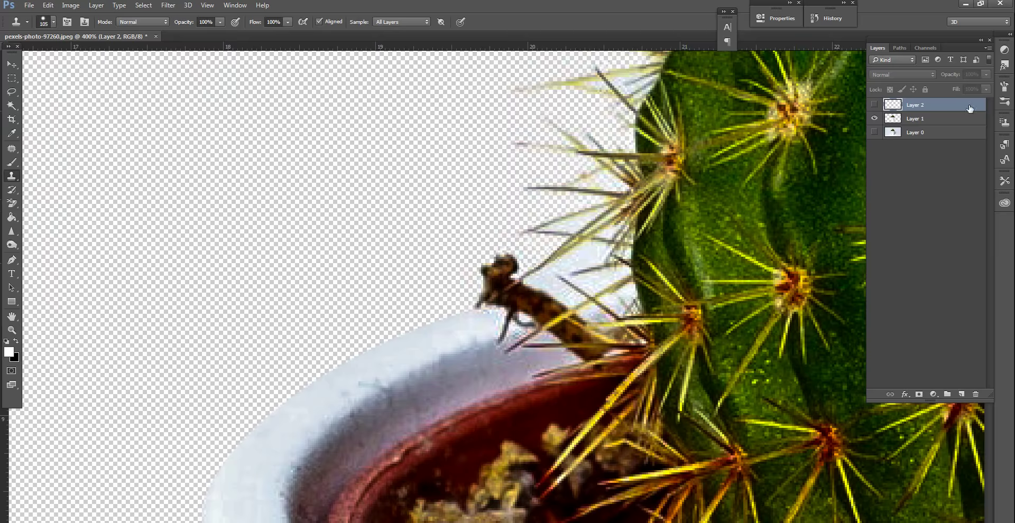
left_click(934, 121)
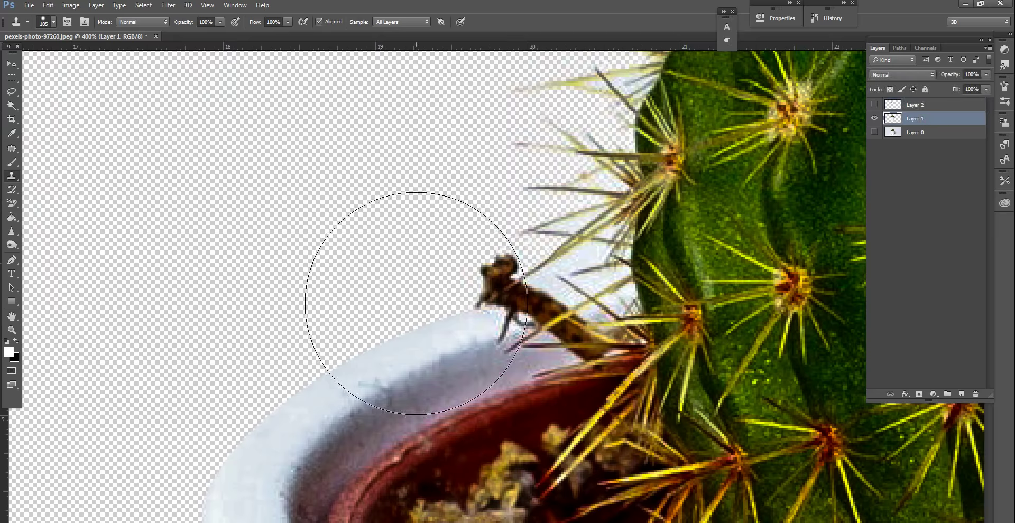
right_click(423, 304)
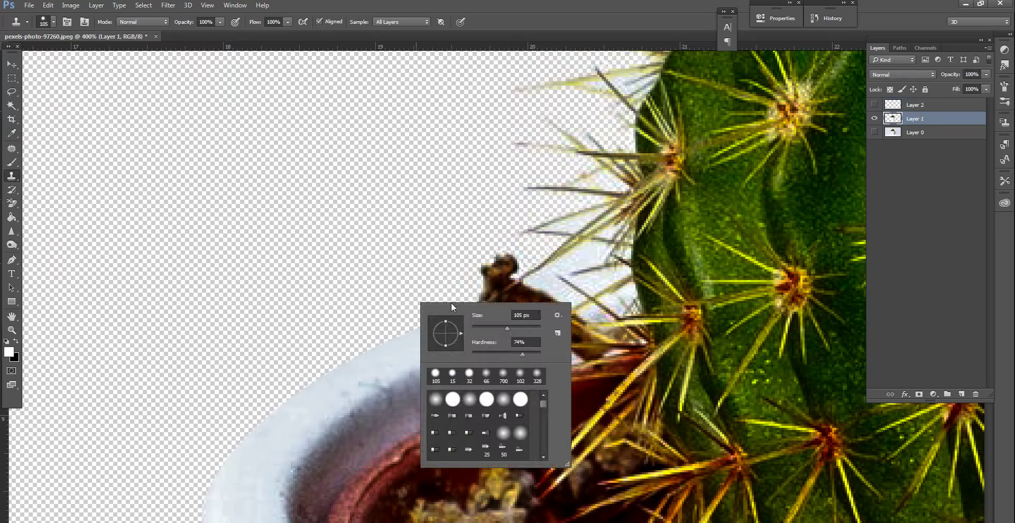
left_click(490, 327)
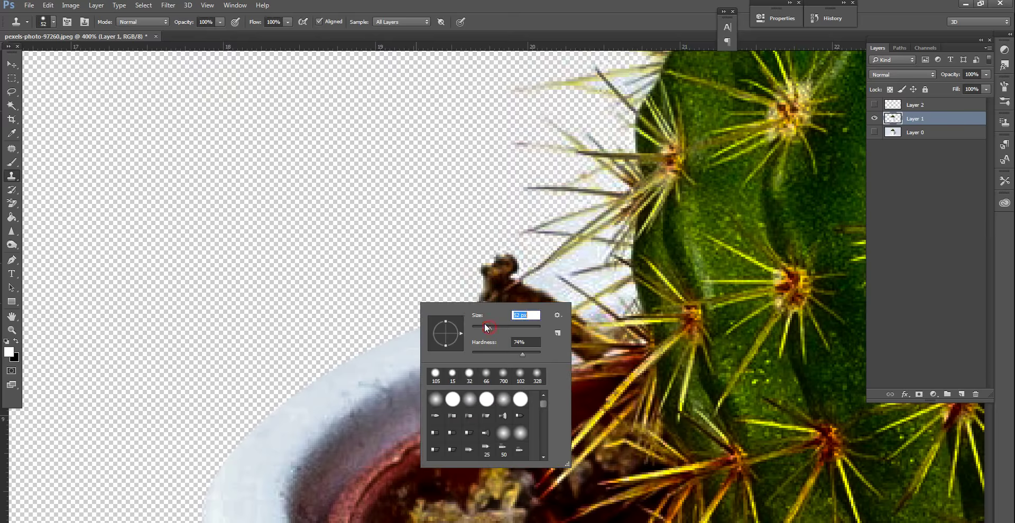
left_click_drag(478, 325, 474, 327)
left_click(380, 328)
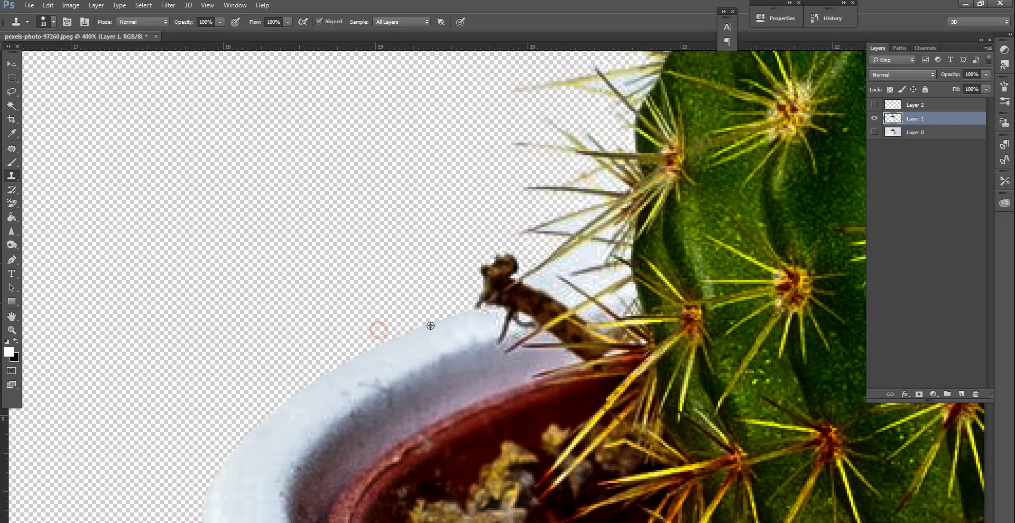
mouse_move(539, 294)
left_mouse_down()
mouse_move(523, 282)
mouse_move(478, 296)
left_mouse_up()
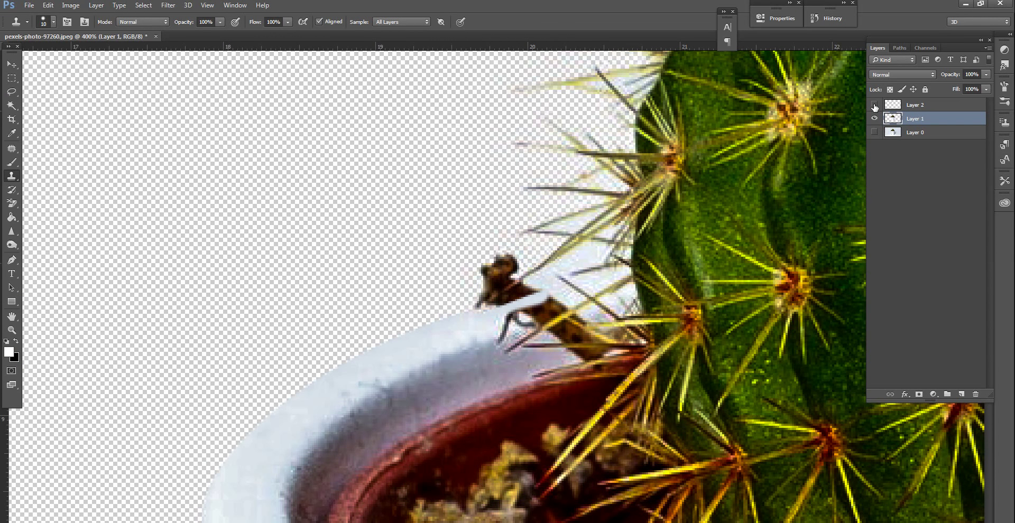
key("ctrl+0")
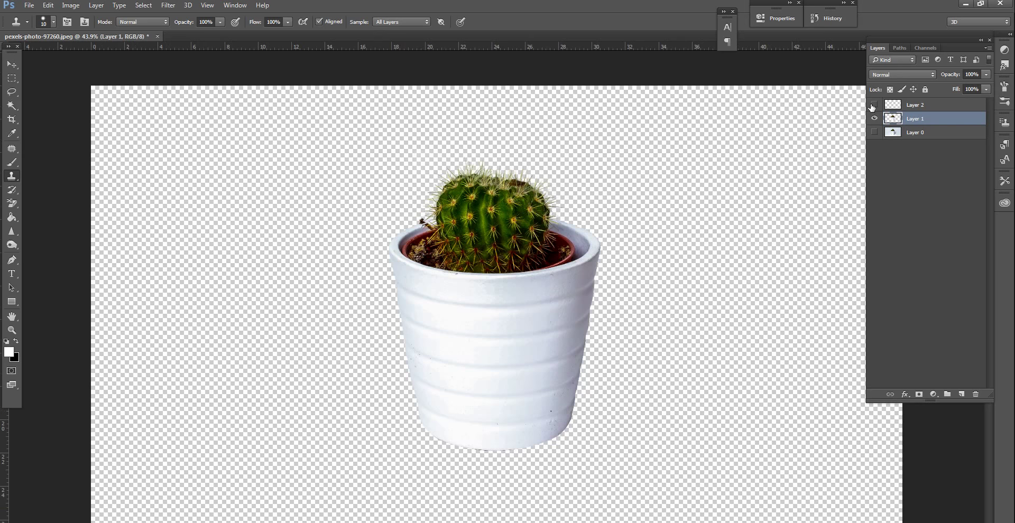
left_click(872, 105)
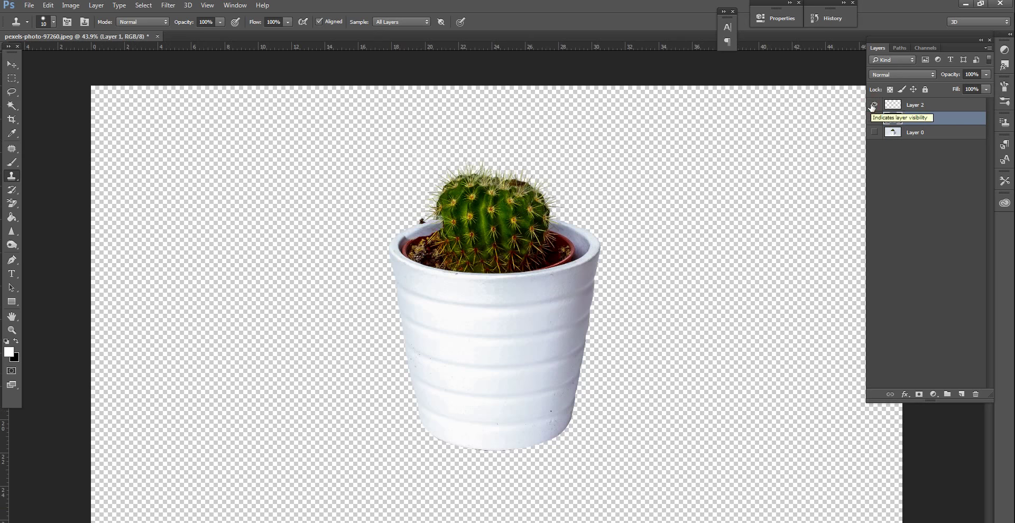
left_click(872, 105)
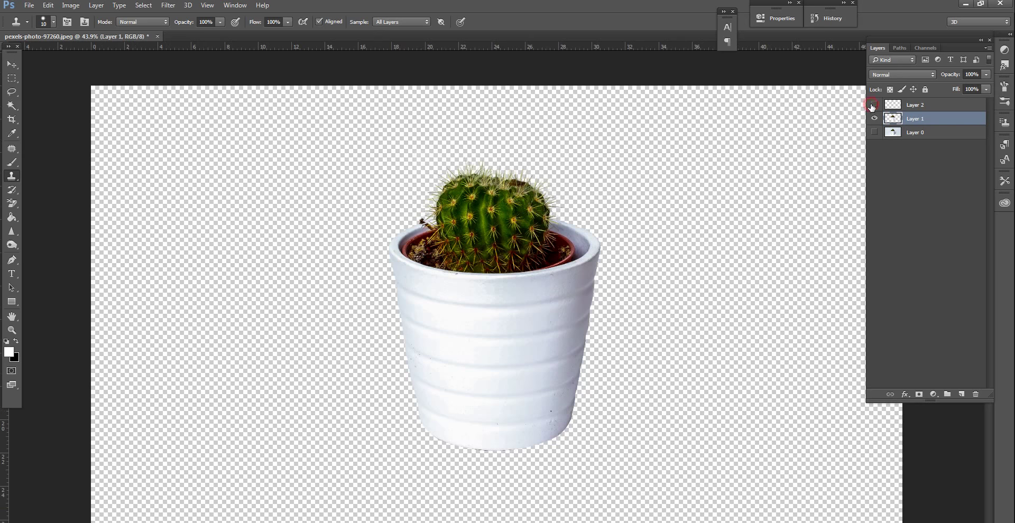
key("ctrl+plus")
key("ctrl+plus")
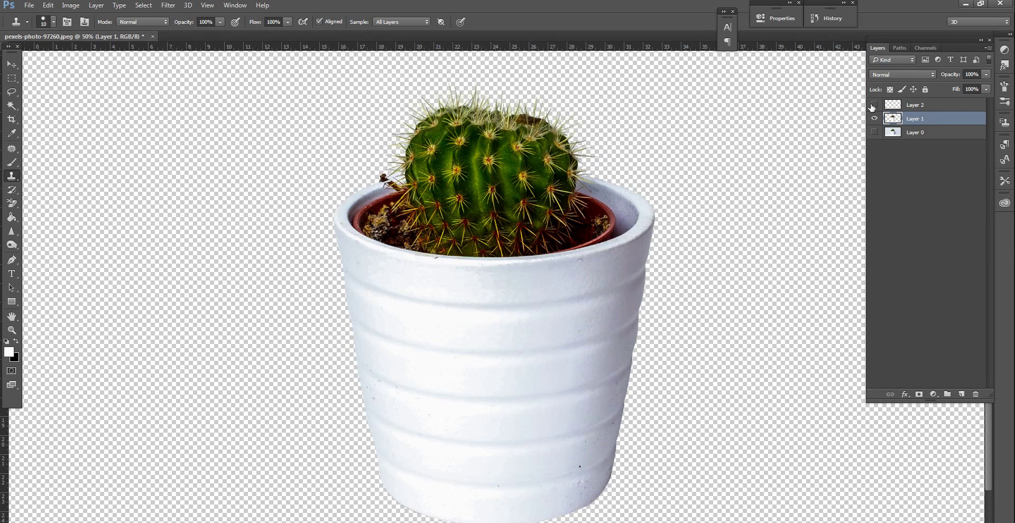
key("ctrl+plus")
key("ctrl+plus")
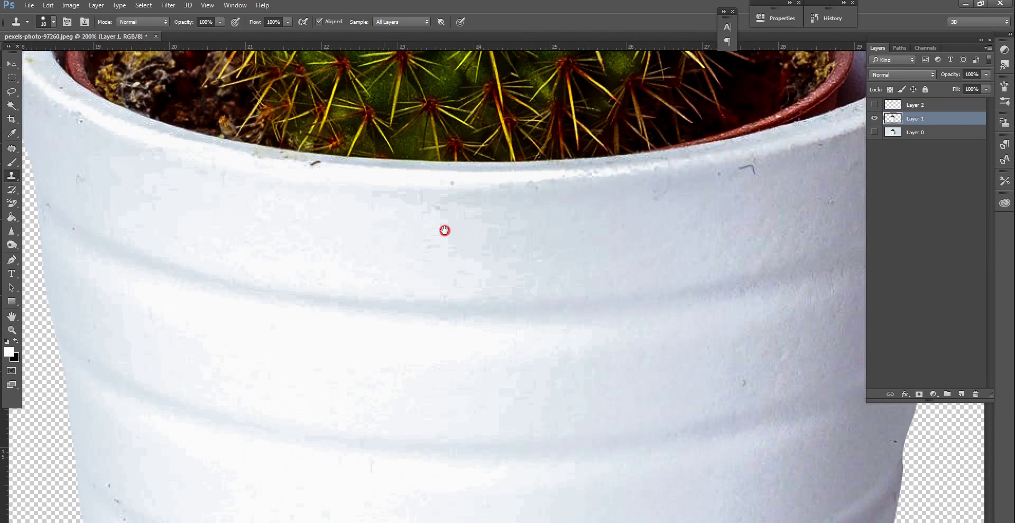
key("ctrl+plus")
left_click_drag(464, 318, 490, 392)
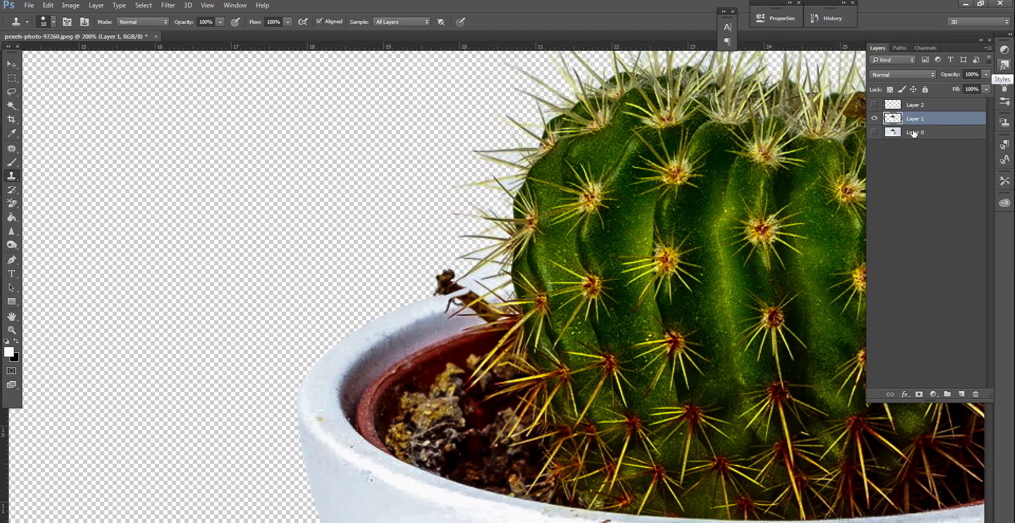
left_click(13, 93)
Step: Lasso the dried stalk beside the cactus and delete it, then deselect
mouse_move(423, 245)
left_mouse_down()
mouse_move(470, 286)
mouse_move(435, 299)
mouse_move(376, 276)
left_mouse_up()
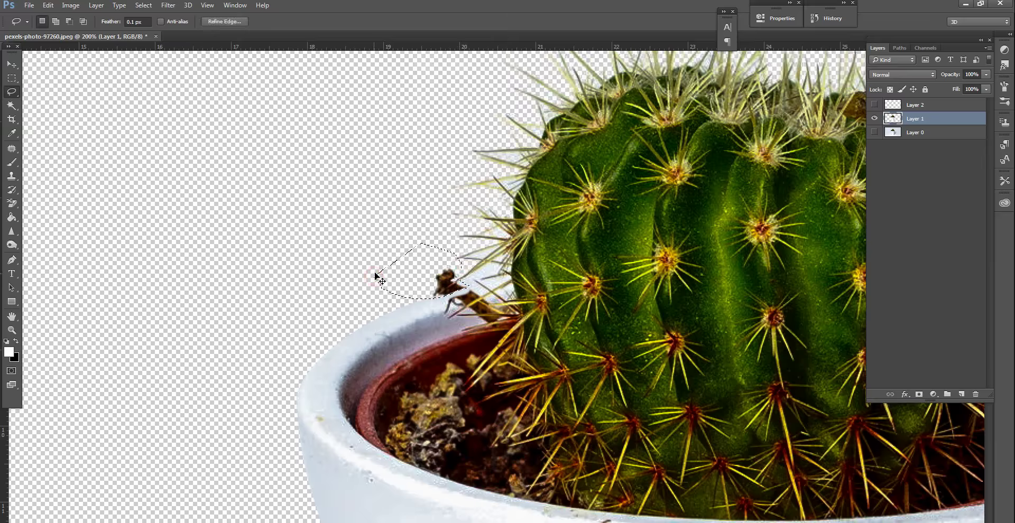
key("Delete")
key("ctrl+d")
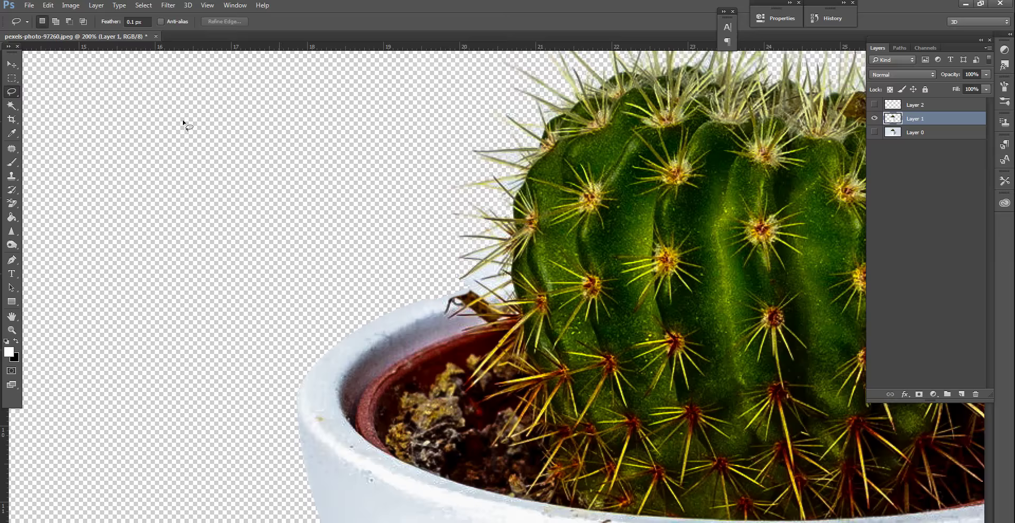
Step: Erase the white halo along the cactus's left edge with a smaller Background Eraser brush
left_click(12, 203)
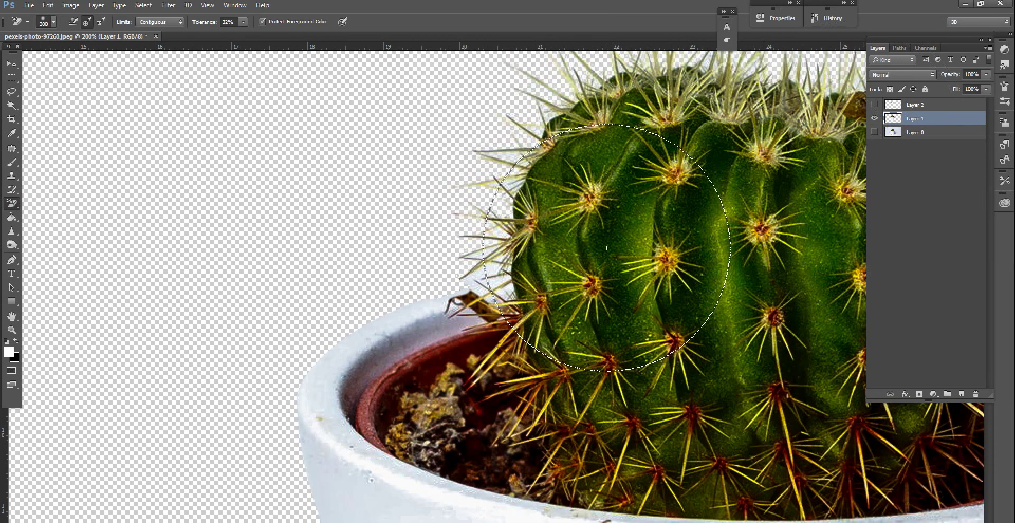
key("bracketleft")
key("bracketleft")
key("bracketleft")
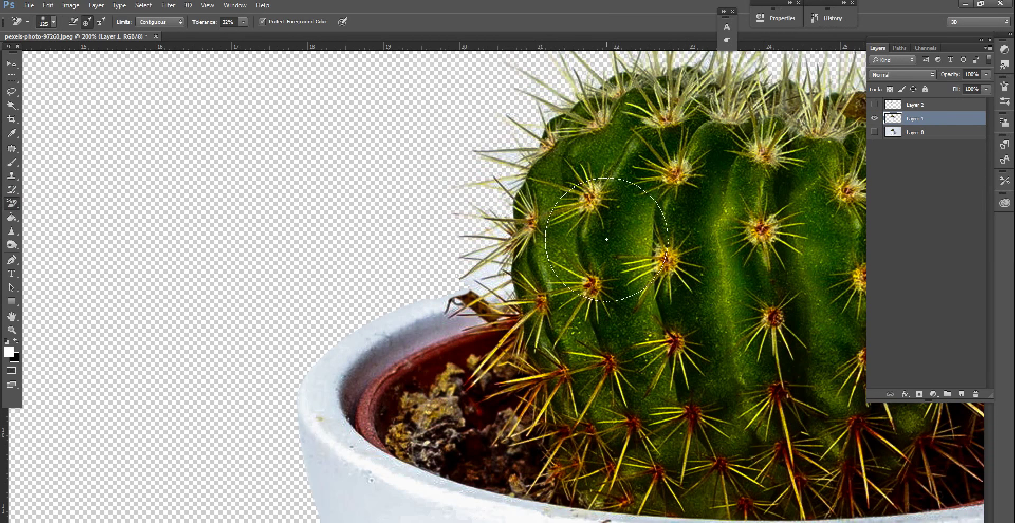
mouse_move(500, 233)
left_mouse_down()
mouse_move(509, 290)
mouse_move(498, 277)
mouse_move(487, 283)
left_mouse_up()
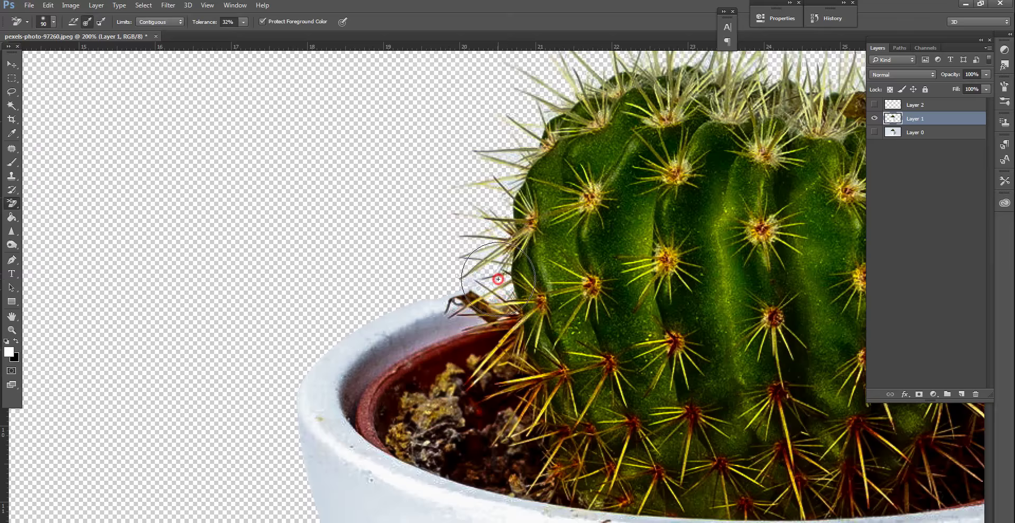
left_click_drag(502, 181, 534, 121)
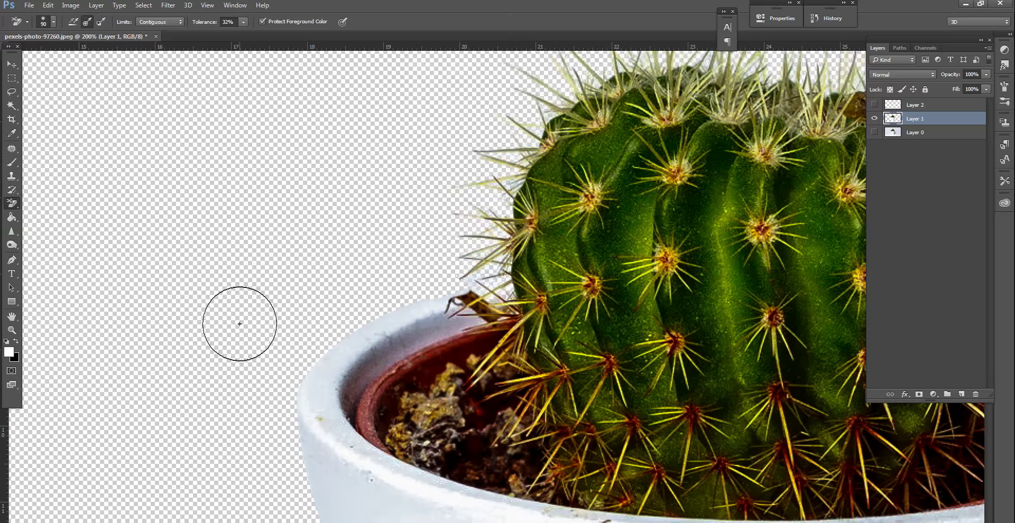
key("s")
left_click(425, 350)
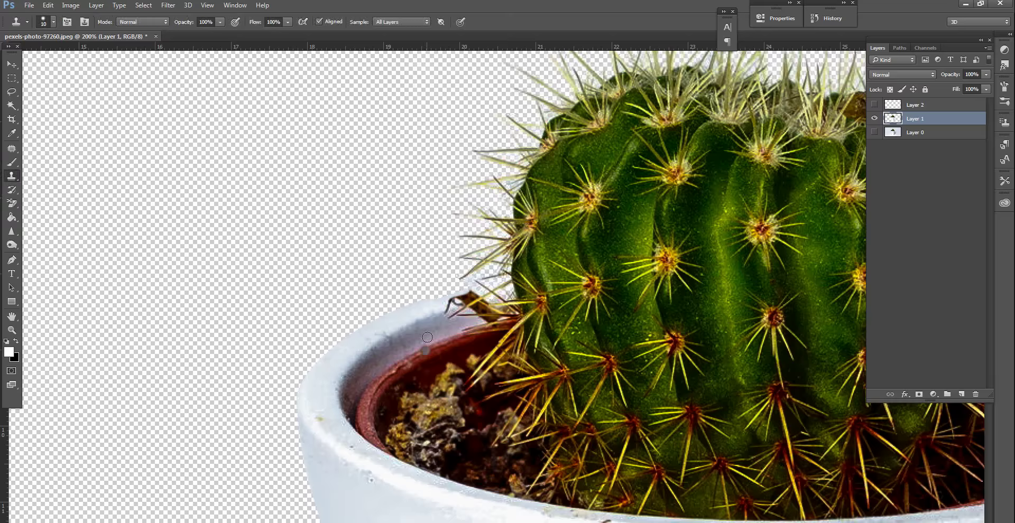
Step: Clone-stamp over the dark specks, brown bits and shadowed patch on the pot rim
key("bracketright")
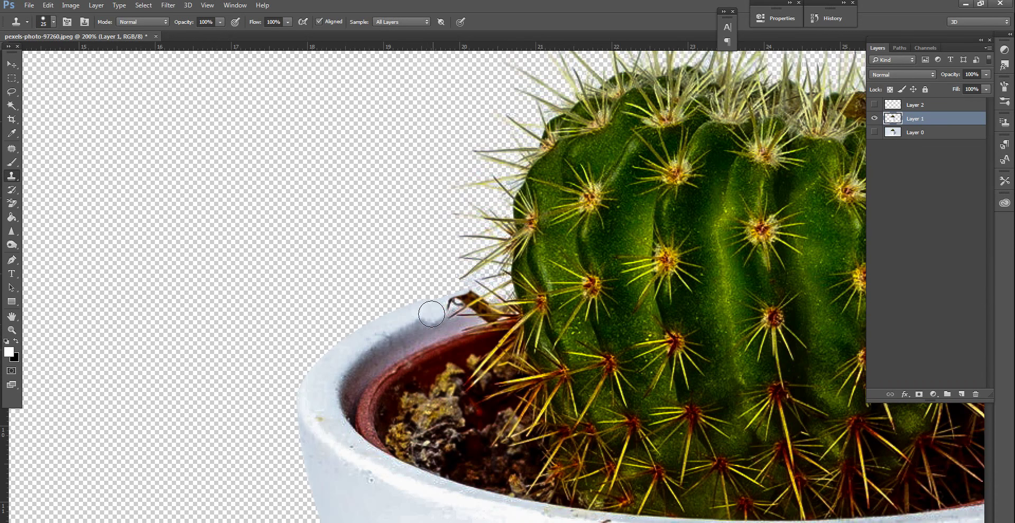
left_click(430, 317)
left_click(478, 308)
left_click(429, 319, "alt")
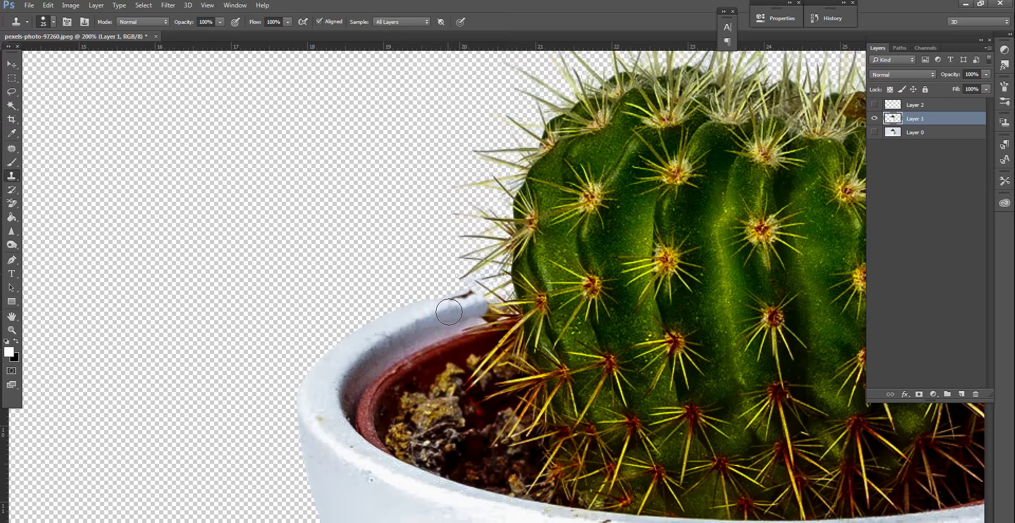
left_click(453, 298)
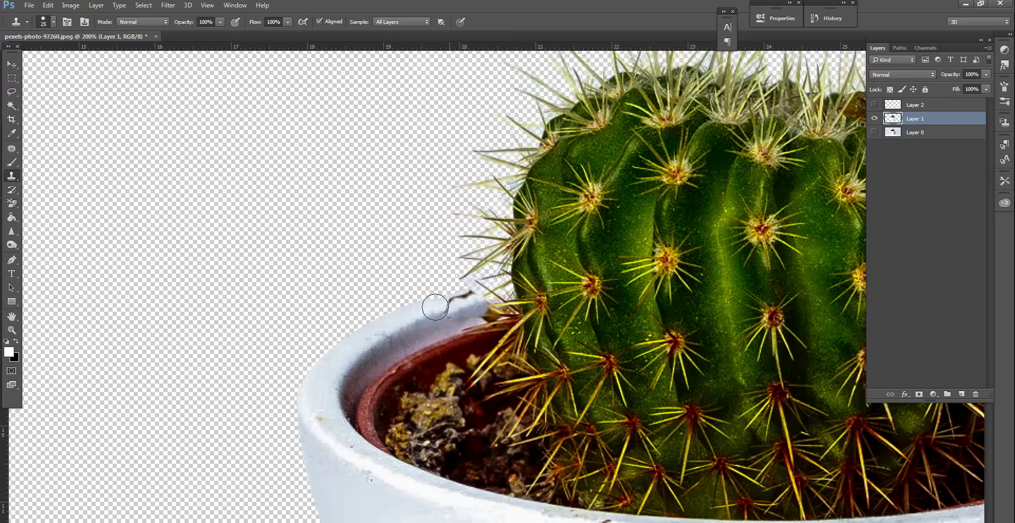
left_click(460, 299)
left_click(458, 303)
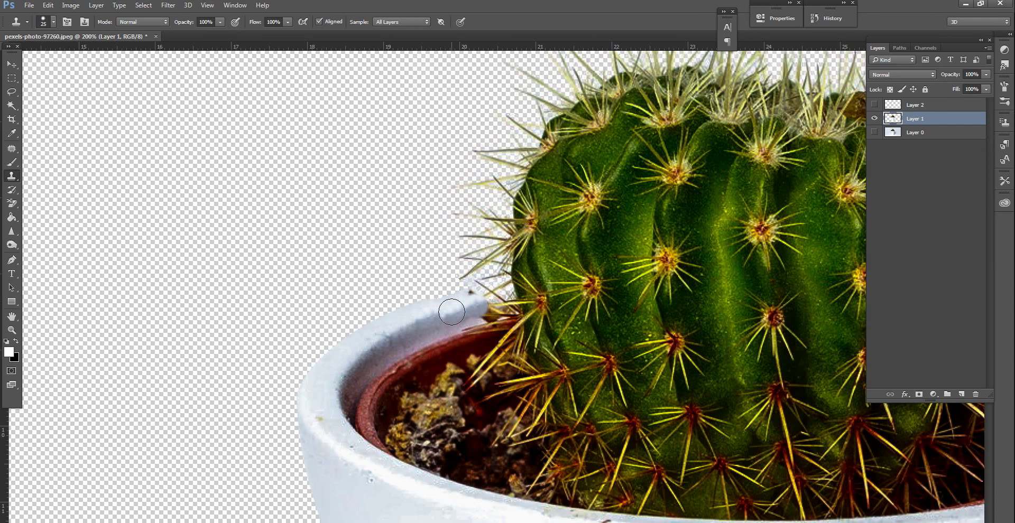
left_click(461, 311)
left_click(471, 292)
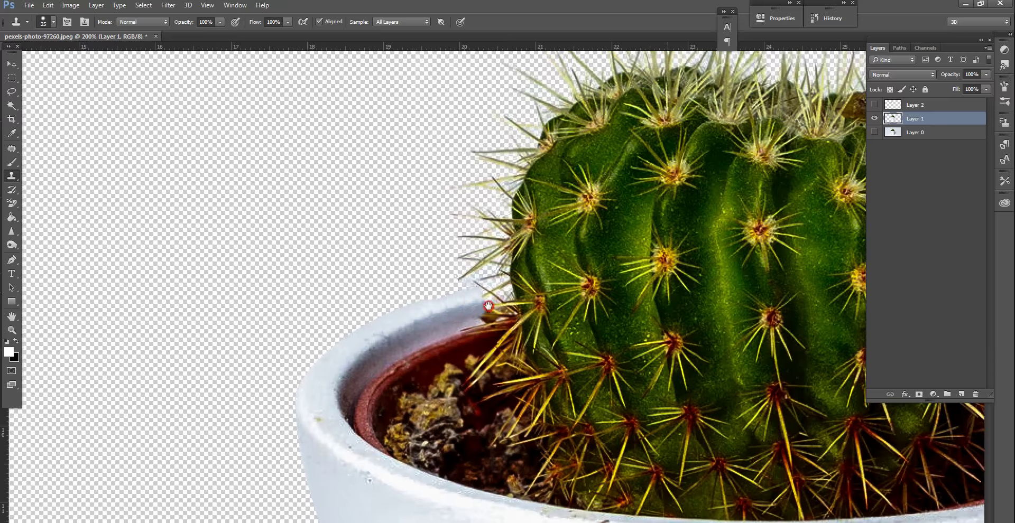
Step: Zoom out to the whole image and make Layer 0, the original photo, visible and active
left_click_drag(488, 306, 340, 306)
key("ctrl+minus")
key("ctrl+minus")
key("ctrl+minus")
left_click(874, 133)
left_click(915, 132)
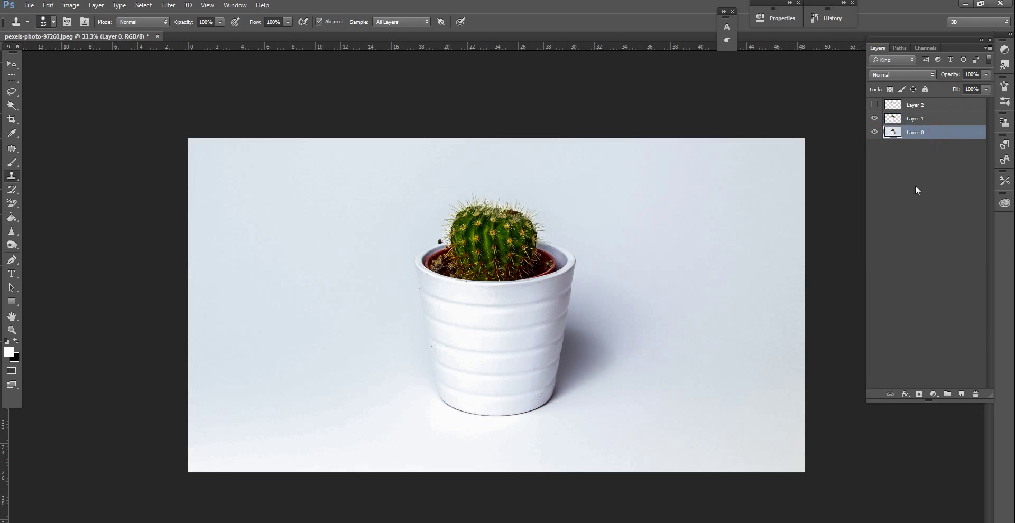
Step: Brighten Layer 1's midtones to 1.74 with Levels
left_click(938, 121)
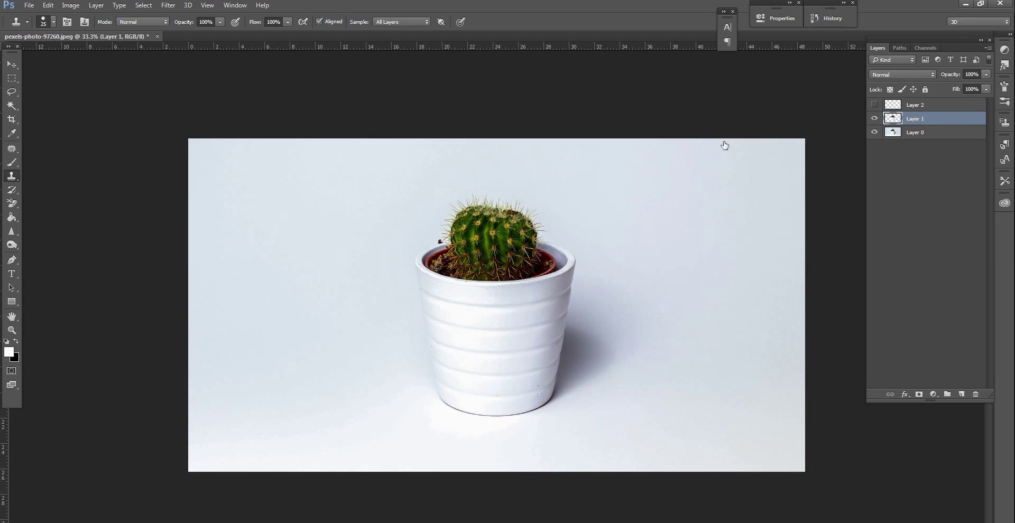
key("ctrl+l")
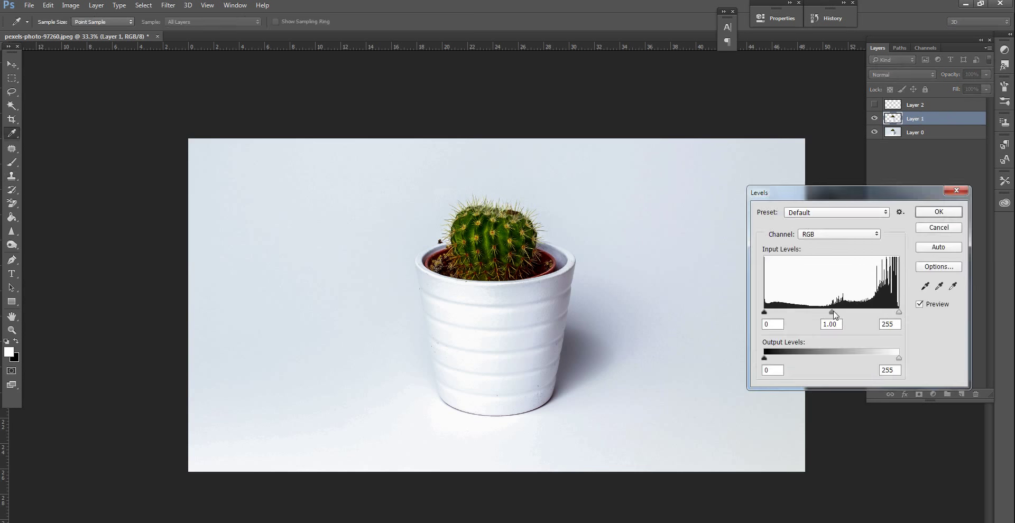
left_click_drag(832, 313, 804, 313)
left_click(939, 212)
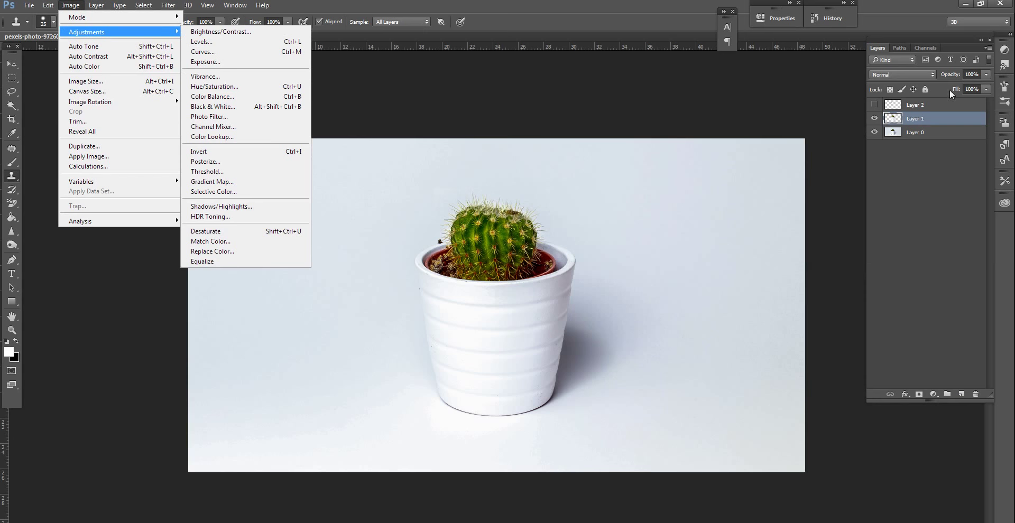
Step: Add a Color Balance adjustment layer with midtones Magenta/Green -24 and Yellow/Blue -17
key("s")
left_click(933, 395)
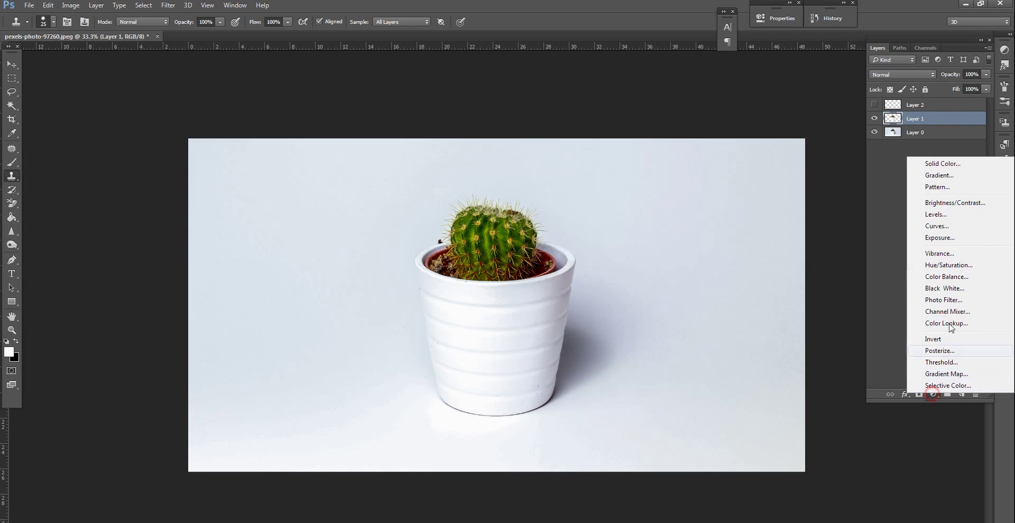
left_click(944, 276)
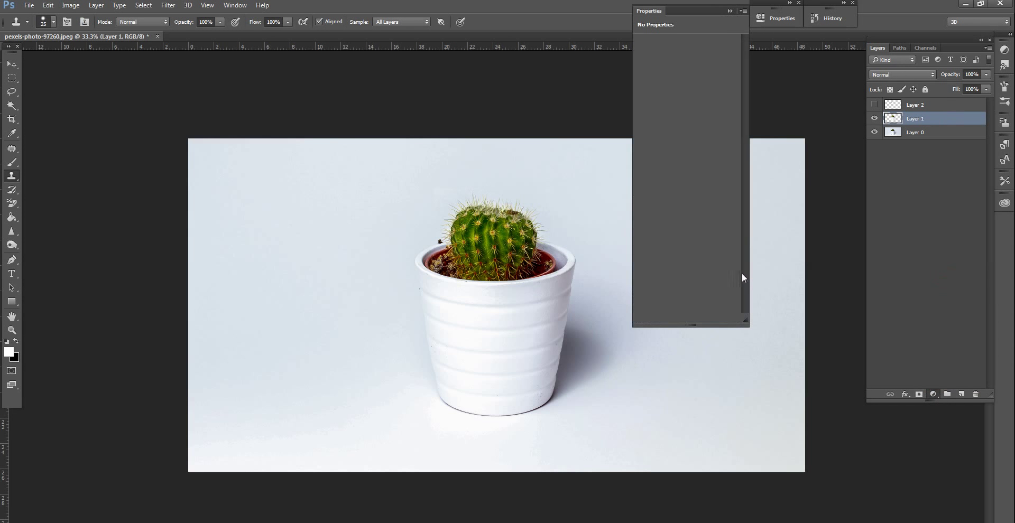
left_click_drag(673, 83, 665, 84)
left_click_drag(673, 102, 667, 102)
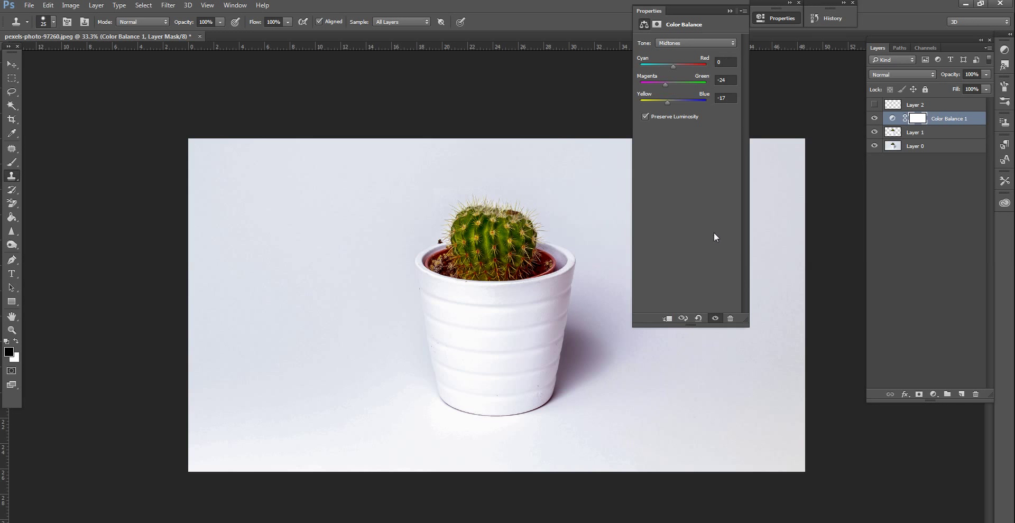
left_click(729, 10)
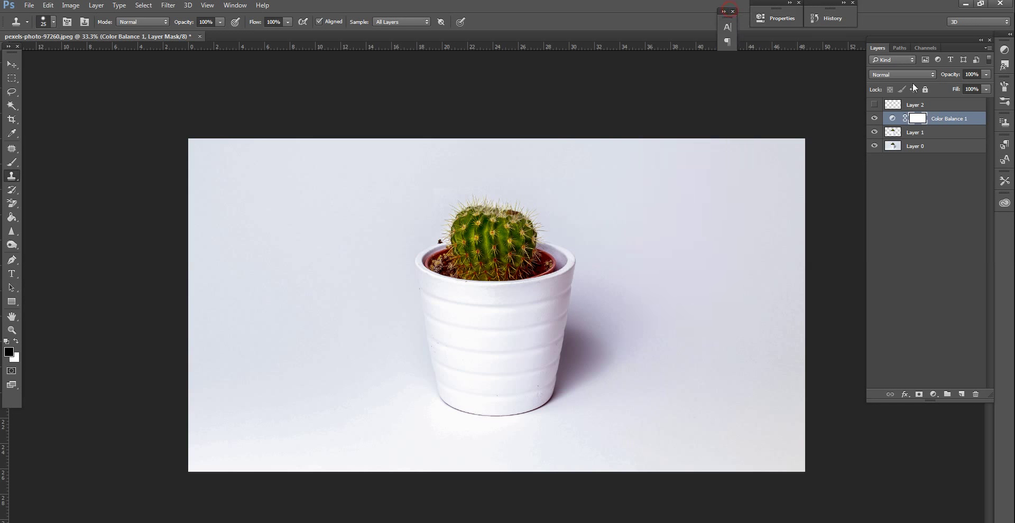
Step: Hide Color Balance 1 and, on Layer 0, polygon-lasso a lower-right diagonal triangle
left_click(874, 118)
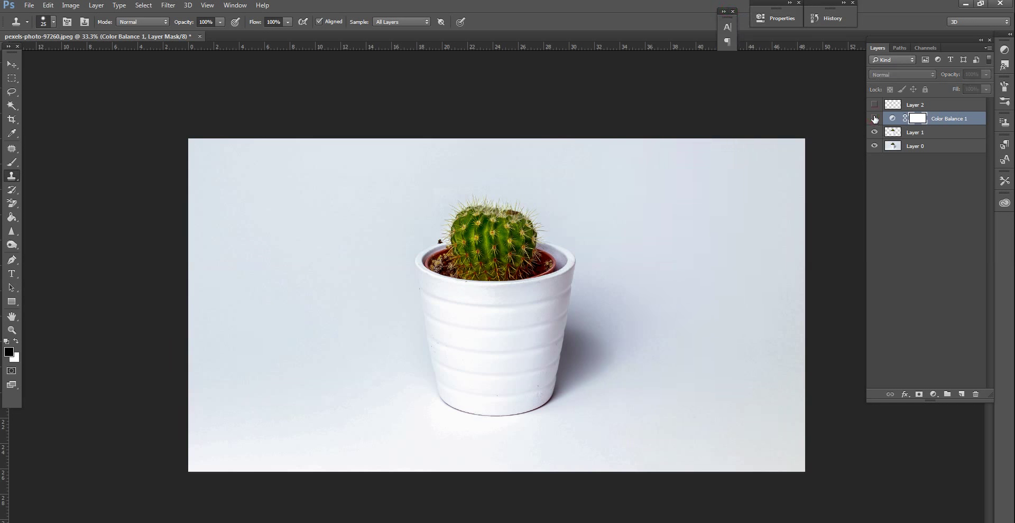
left_click(941, 148)
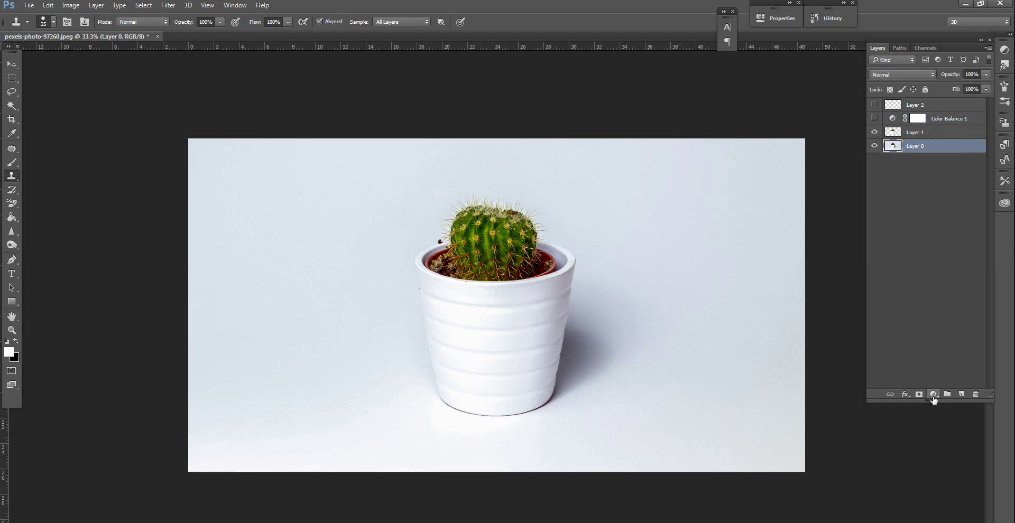
left_click(16, 93)
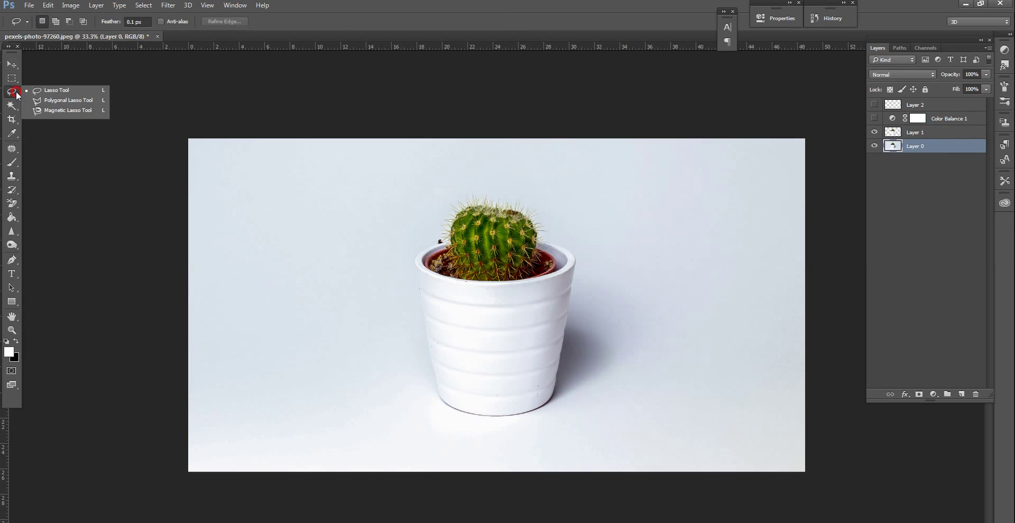
left_click(68, 100)
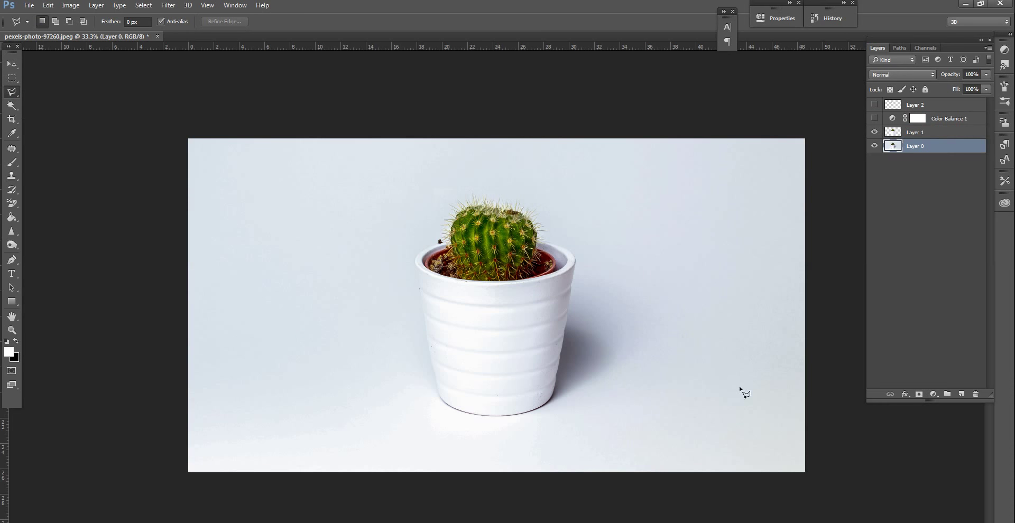
left_click(809, 479)
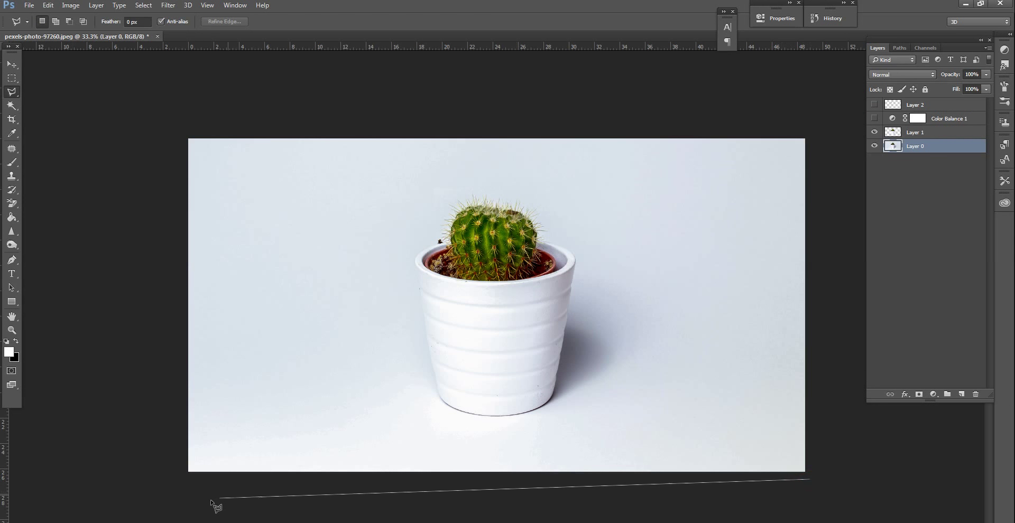
left_click(187, 472)
left_click(815, 132)
left_click(818, 460)
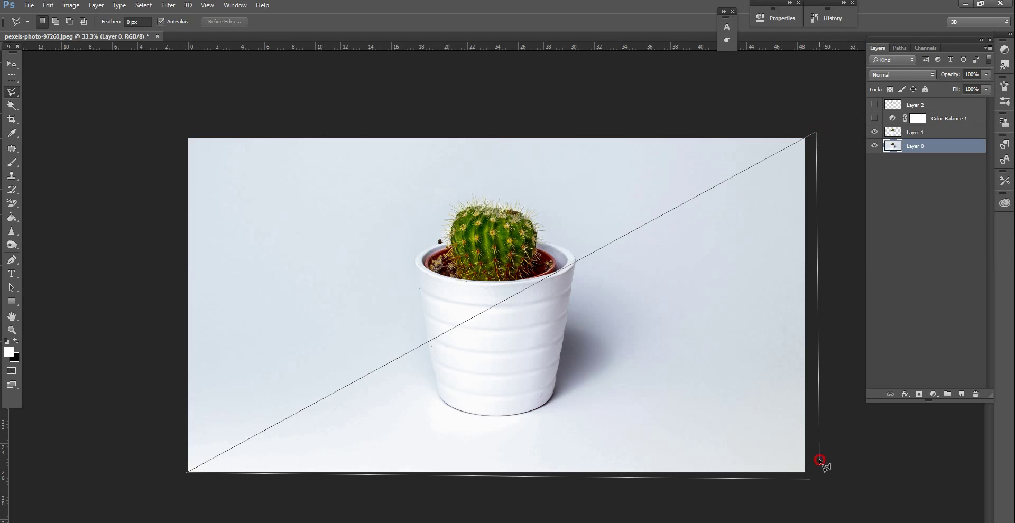
left_click(576, 344)
Step: Apply a Drop Shadow to the pot with distance 48 px, opacity 14% and size 43 px
left_click(754, 226)
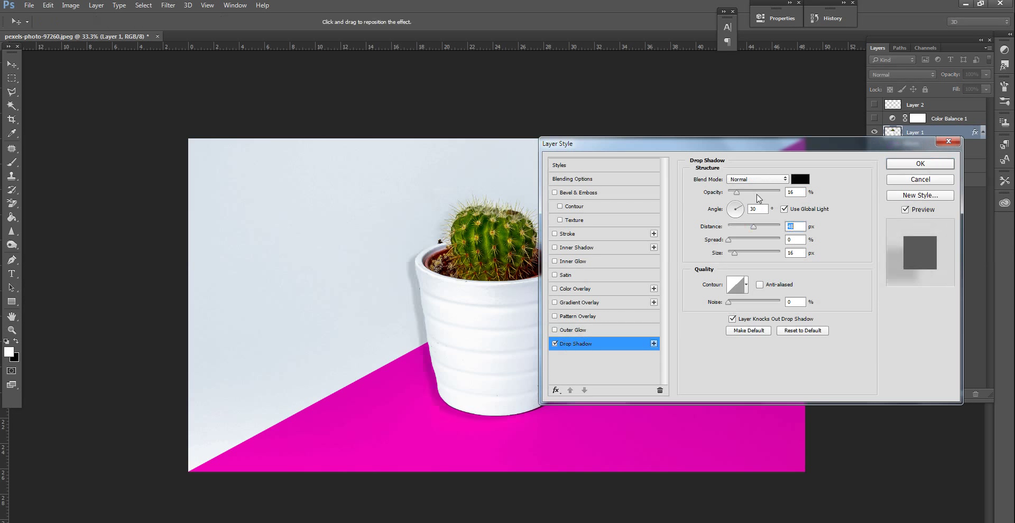
left_click_drag(758, 142, 822, 212)
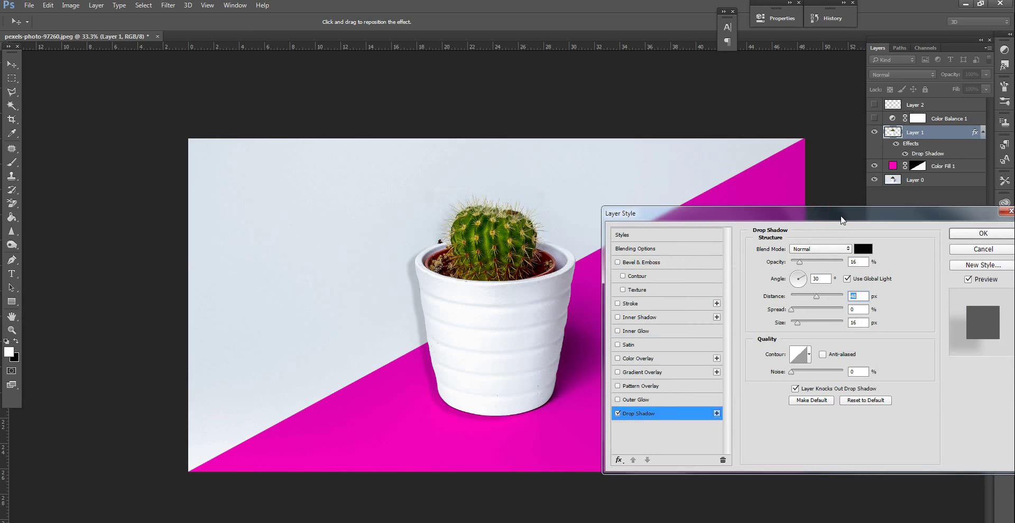
left_click_drag(804, 262, 799, 263)
left_click_drag(797, 323, 812, 326)
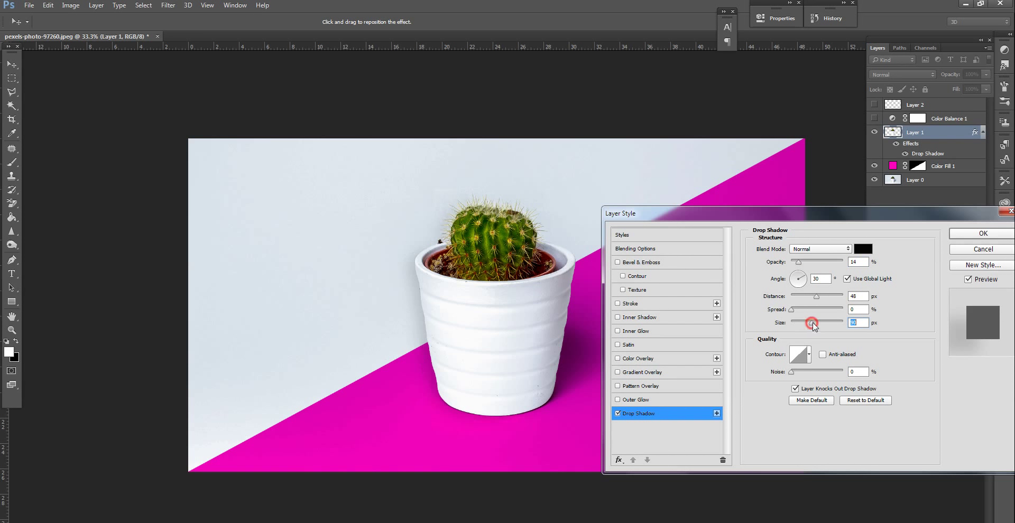
left_click(967, 234)
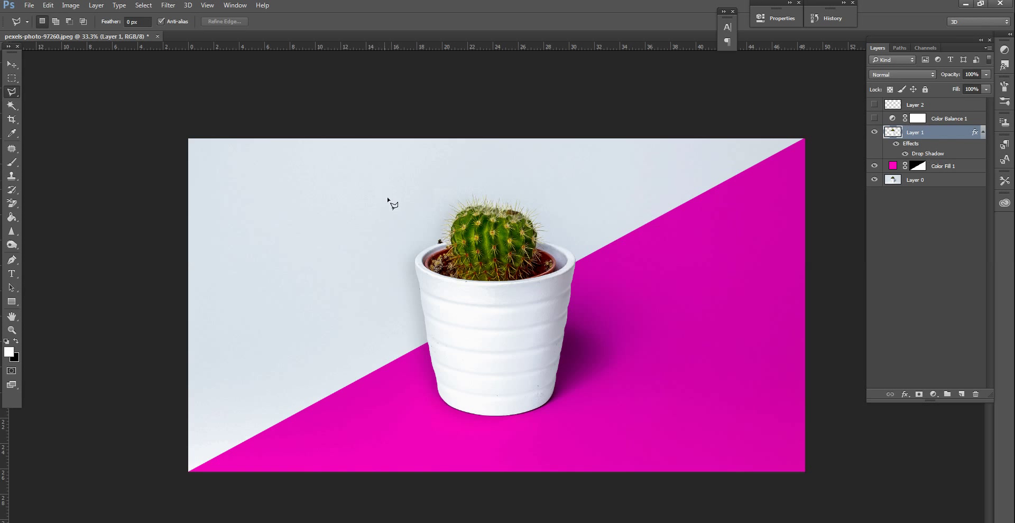
left_click(875, 166)
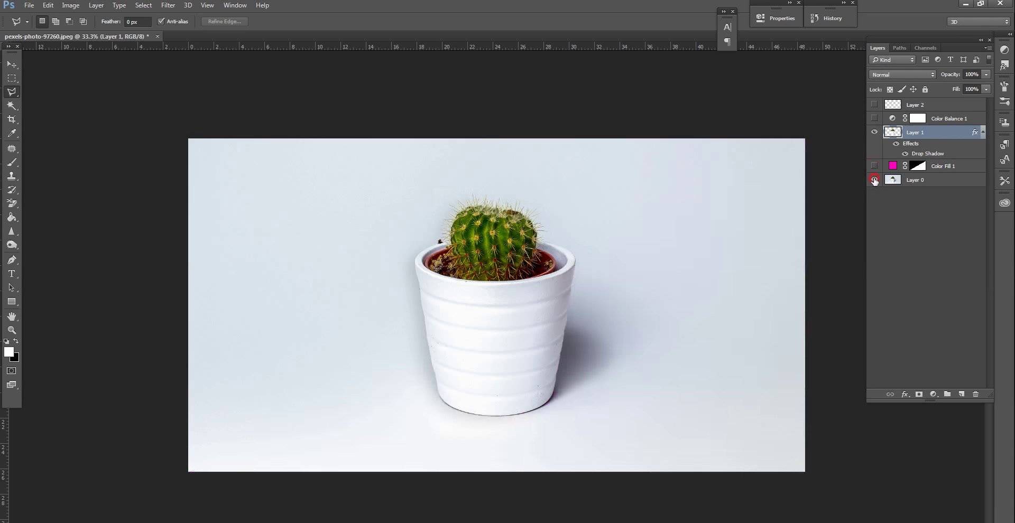
left_click(874, 179)
key("w")
left_click(389, 280)
left_click(463, 198)
key("ctrl+d")
left_click(507, 193)
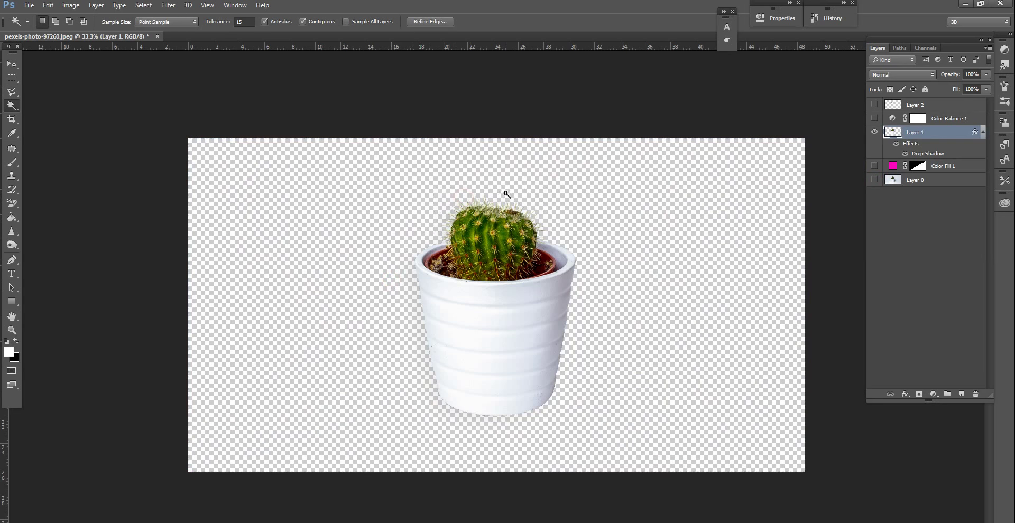
left_click(486, 196)
key("ctrl+plus")
key("ctrl+plus")
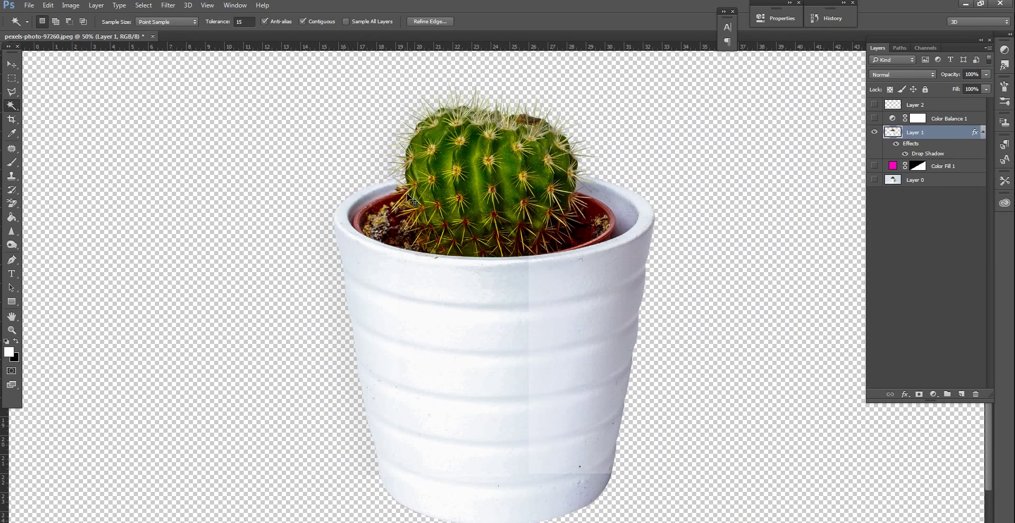
left_click_drag(465, 340, 464, 342)
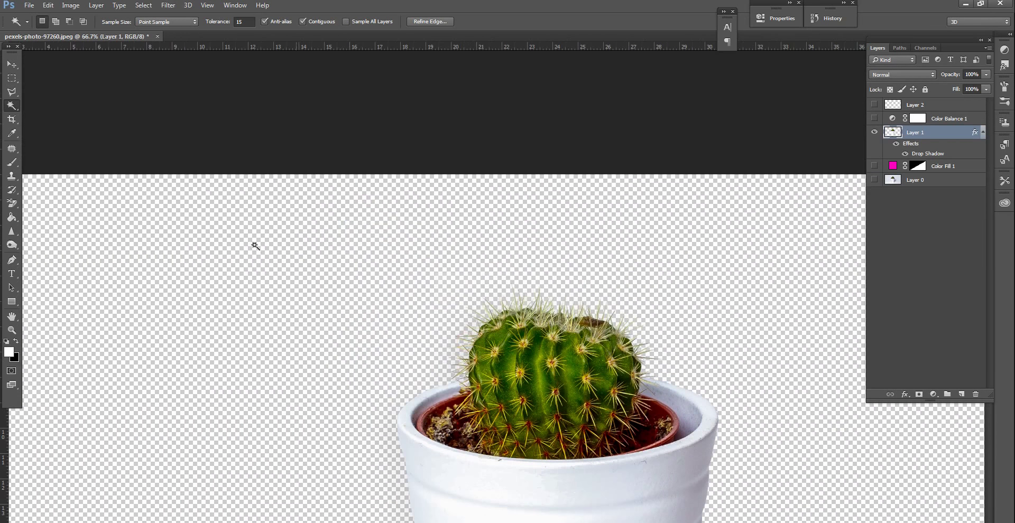
left_click(11, 78)
left_click_drag(362, 219, 449, 351)
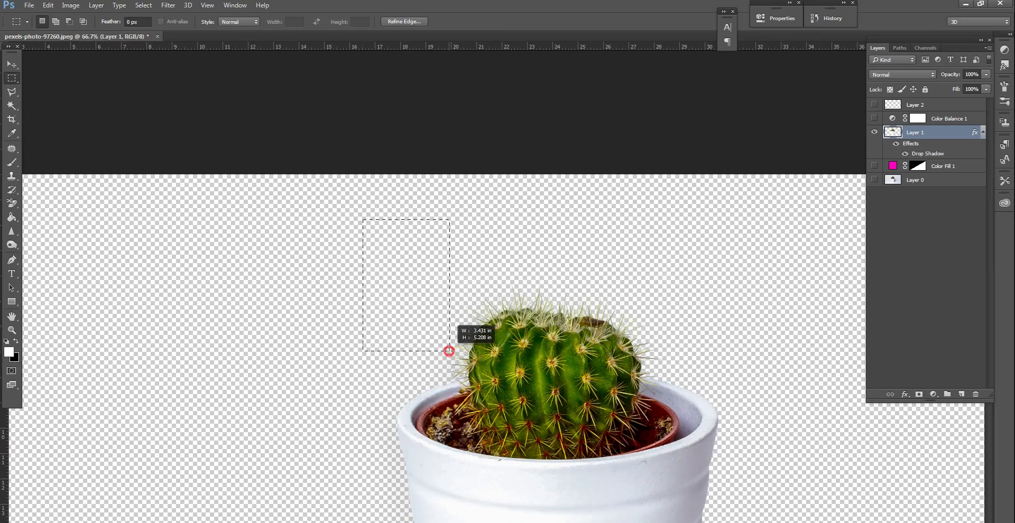
mouse_move(396, 198)
left_mouse_down()
mouse_move(451, 268)
mouse_move(506, 293)
left_mouse_up()
mouse_move(476, 231)
left_mouse_down()
mouse_move(606, 283)
mouse_move(693, 300)
left_mouse_up()
left_click_drag(445, 193, 743, 350)
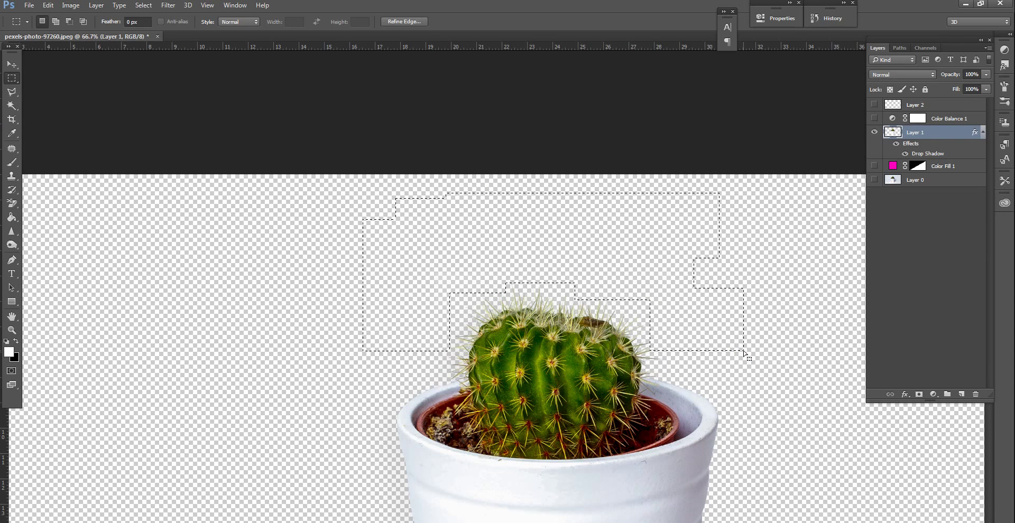
key("ctrl+d")
left_click(875, 166)
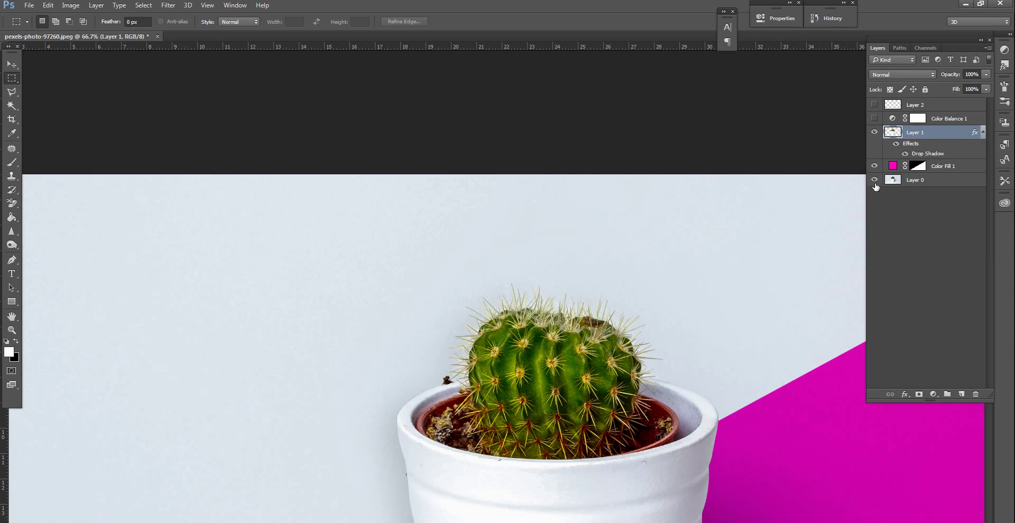
Step: Recolour the Color Fill 1 triangle from magenta to dark green #3e6702
key("ctrl+0")
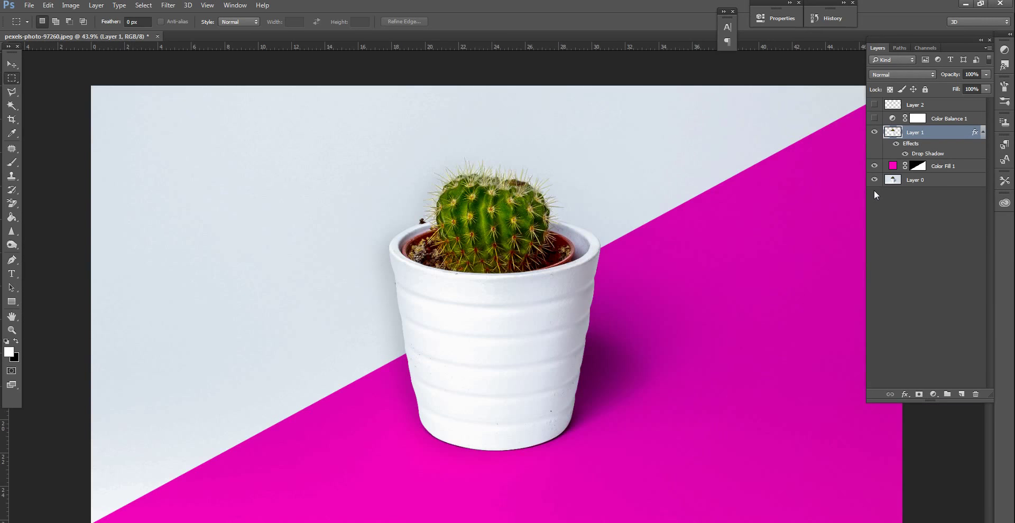
key("ctrl+minus")
key("ctrl+minus")
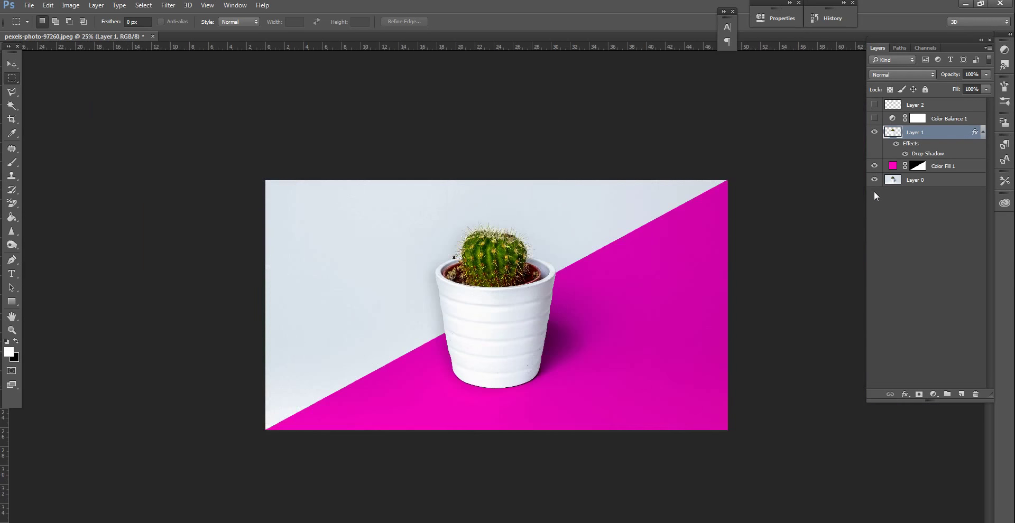
double_click(892, 167)
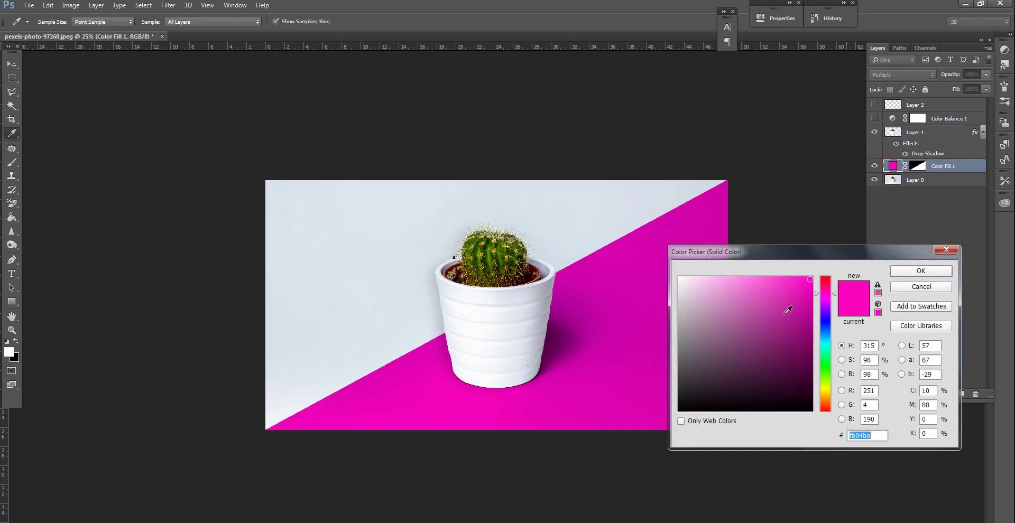
left_click(829, 363)
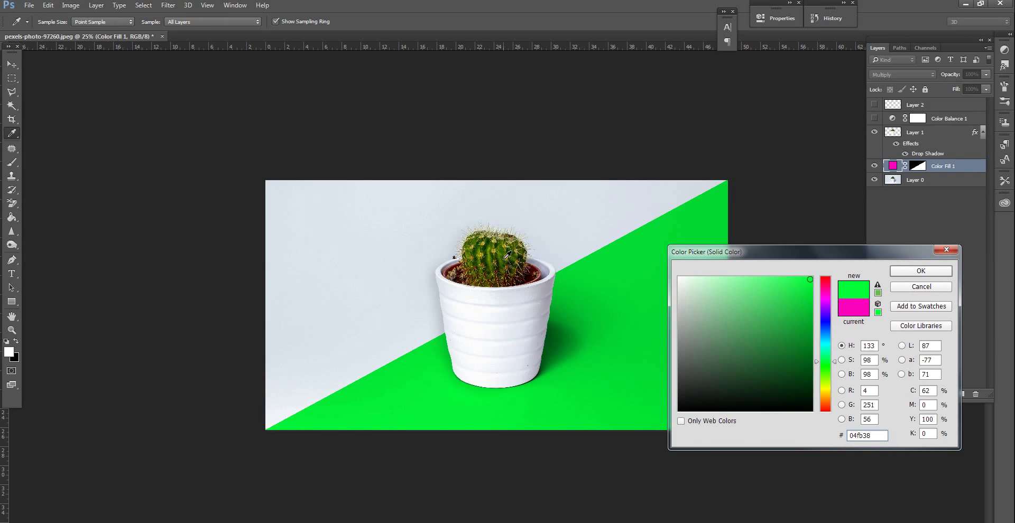
key("ctrl+plus")
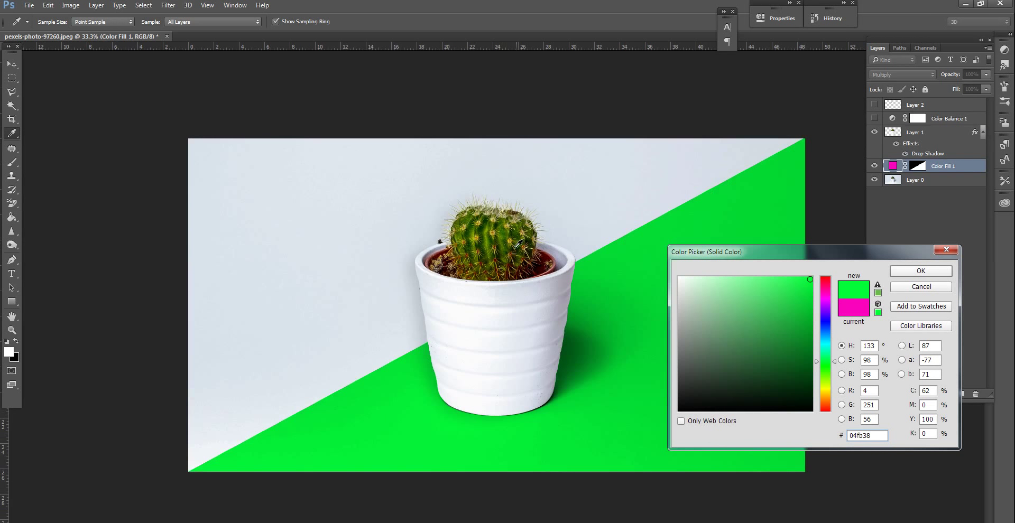
left_click(523, 244)
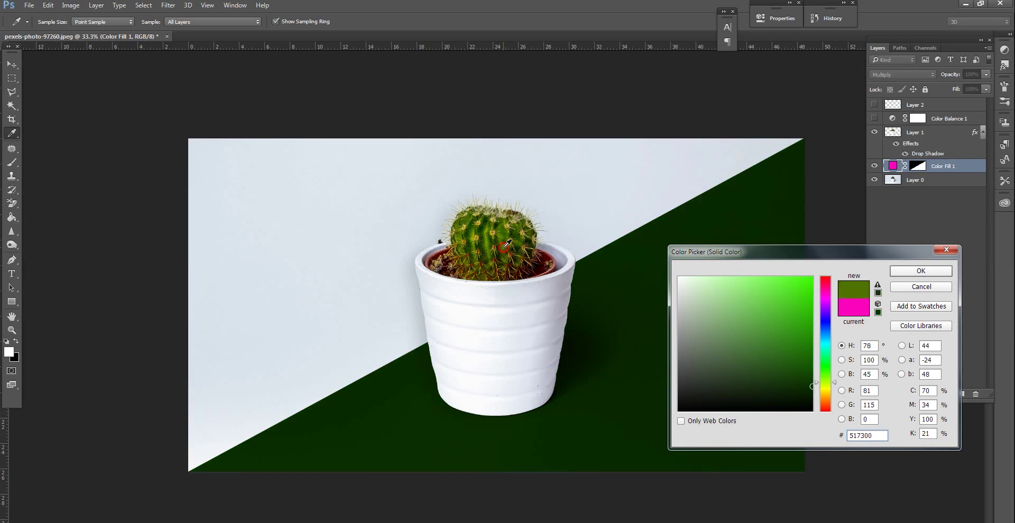
left_click(508, 242)
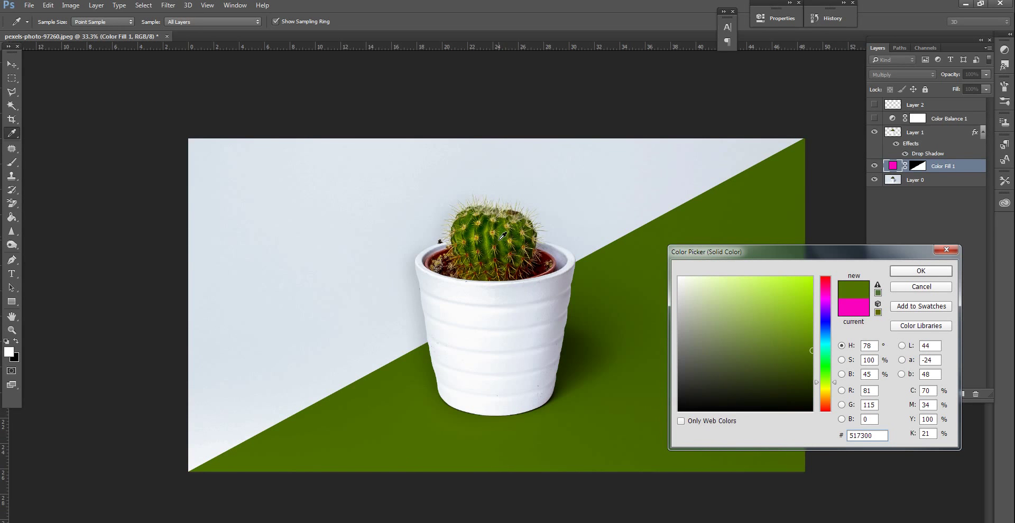
left_click_drag(506, 233, 491, 240)
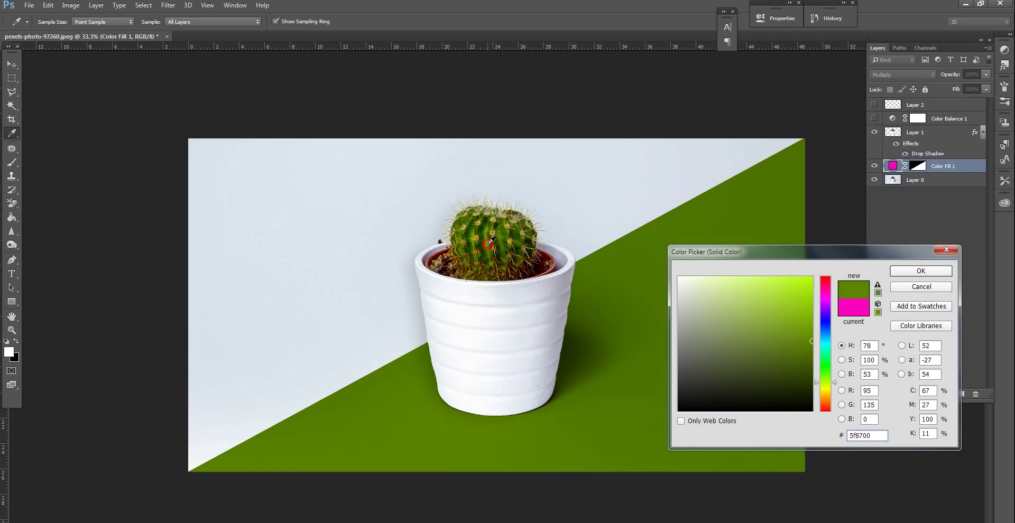
left_click_drag(490, 243, 499, 237)
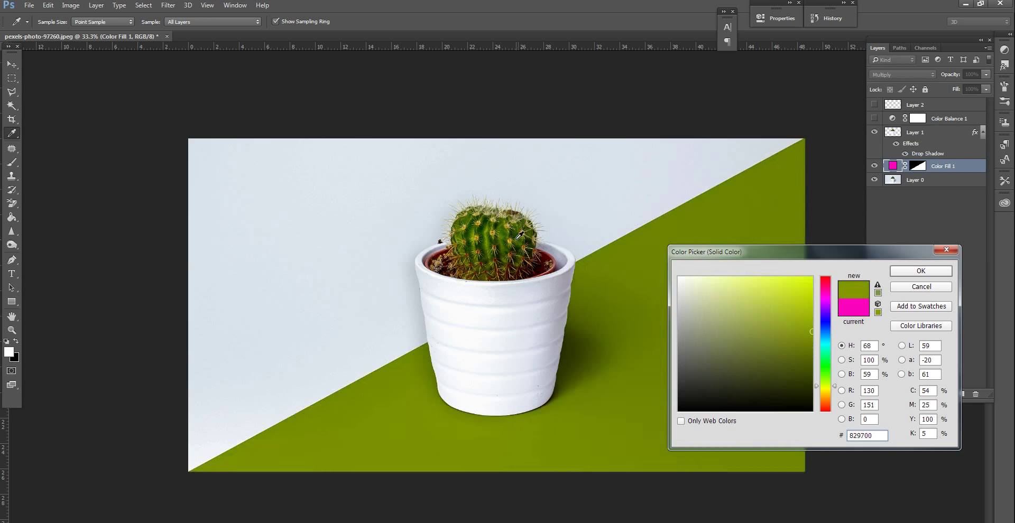
left_click(507, 233)
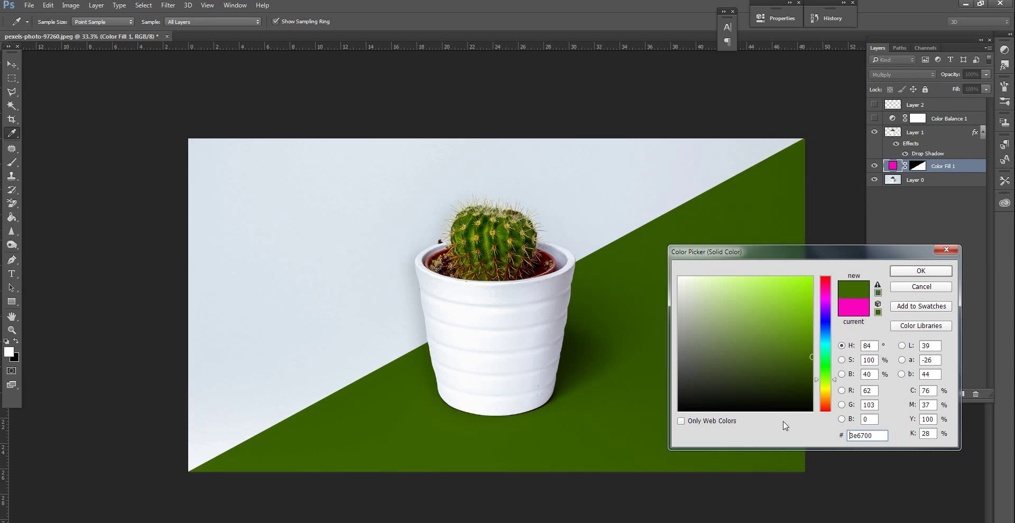
type("2")
left_click(920, 271)
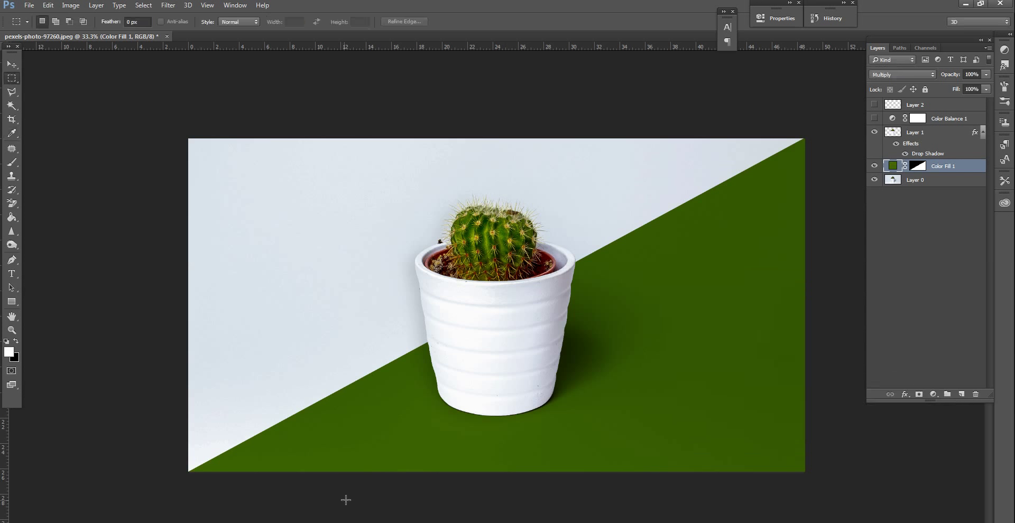